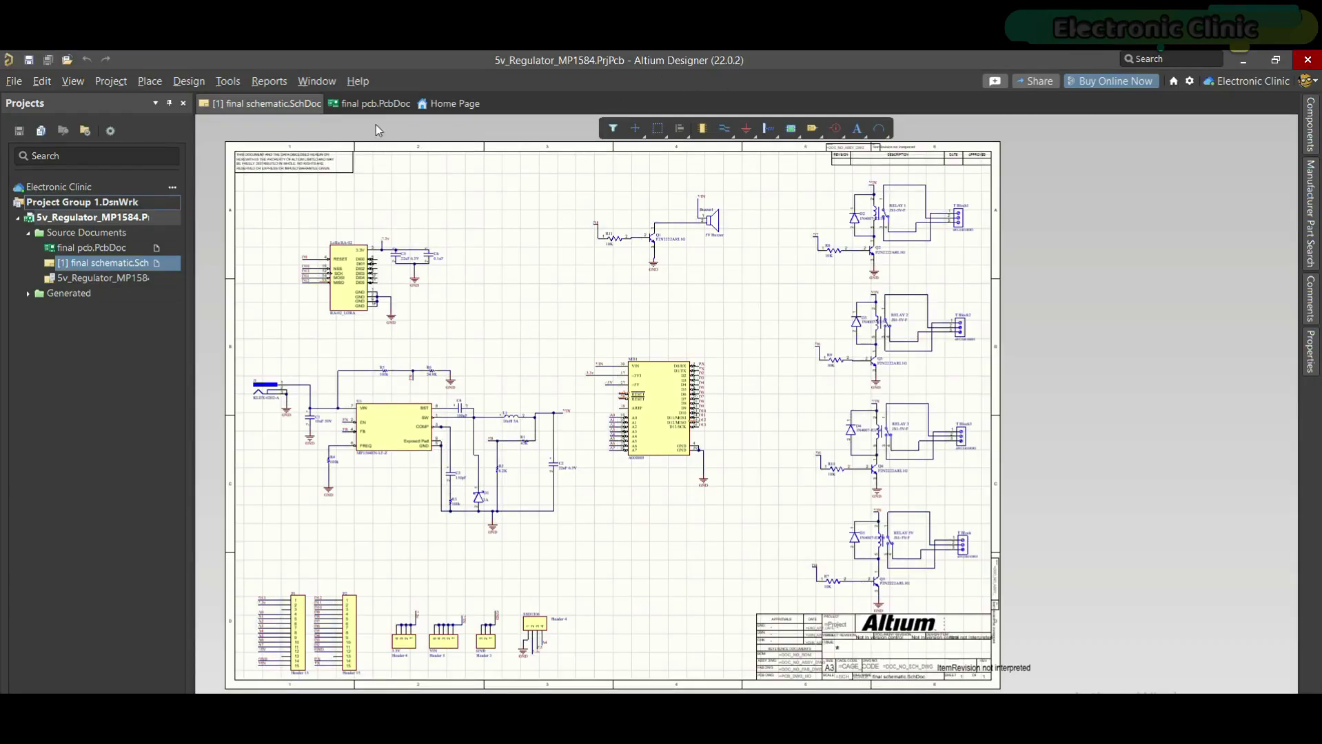
left_click(376, 104)
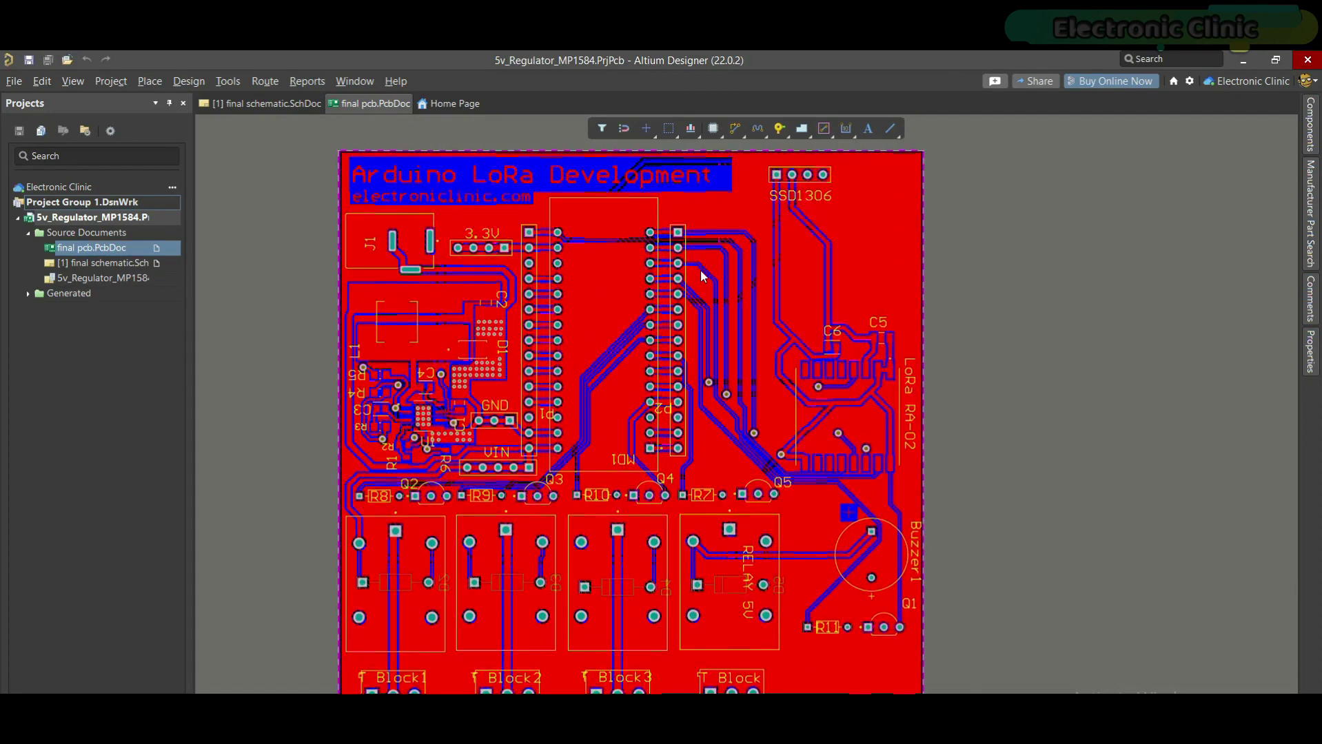
scroll(700, 270, "up", 1, "ctrl")
scroll(760, 350, "down", 3, "ctrl")
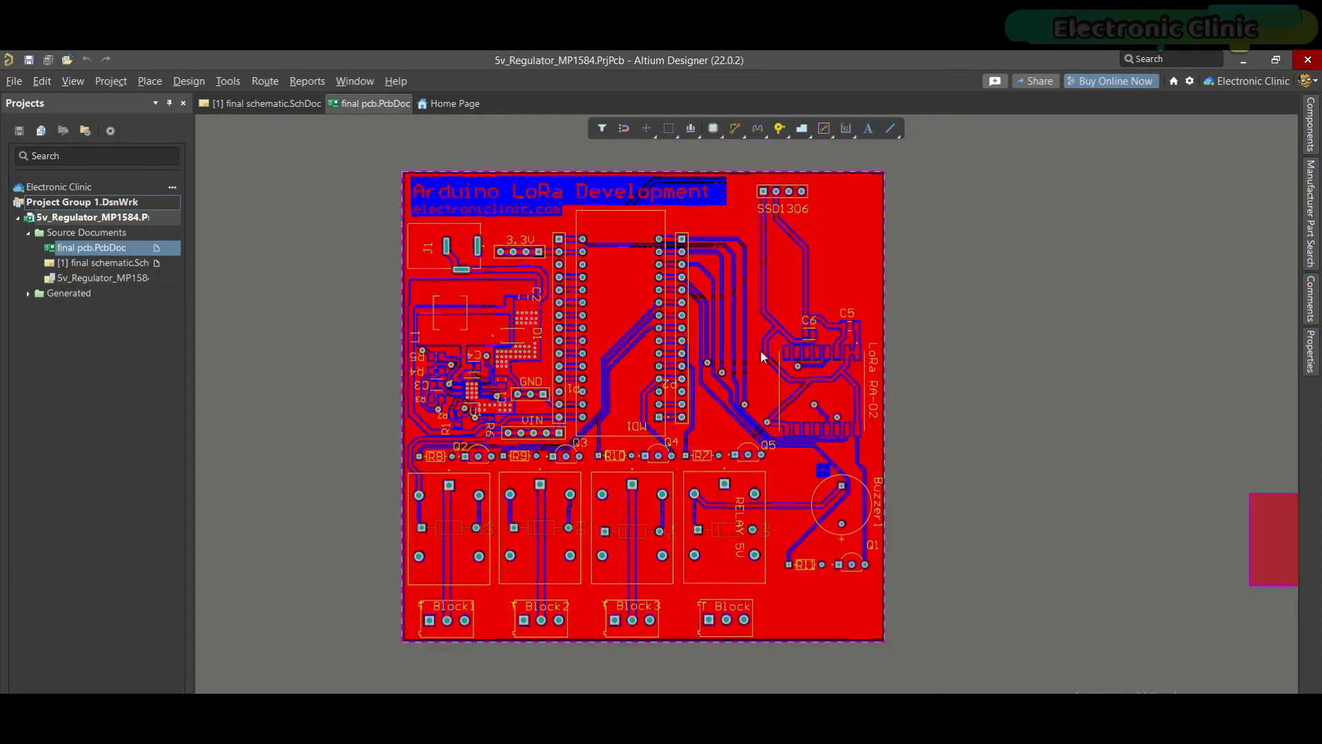
scroll(894, 394, "up", 2, "ctrl")
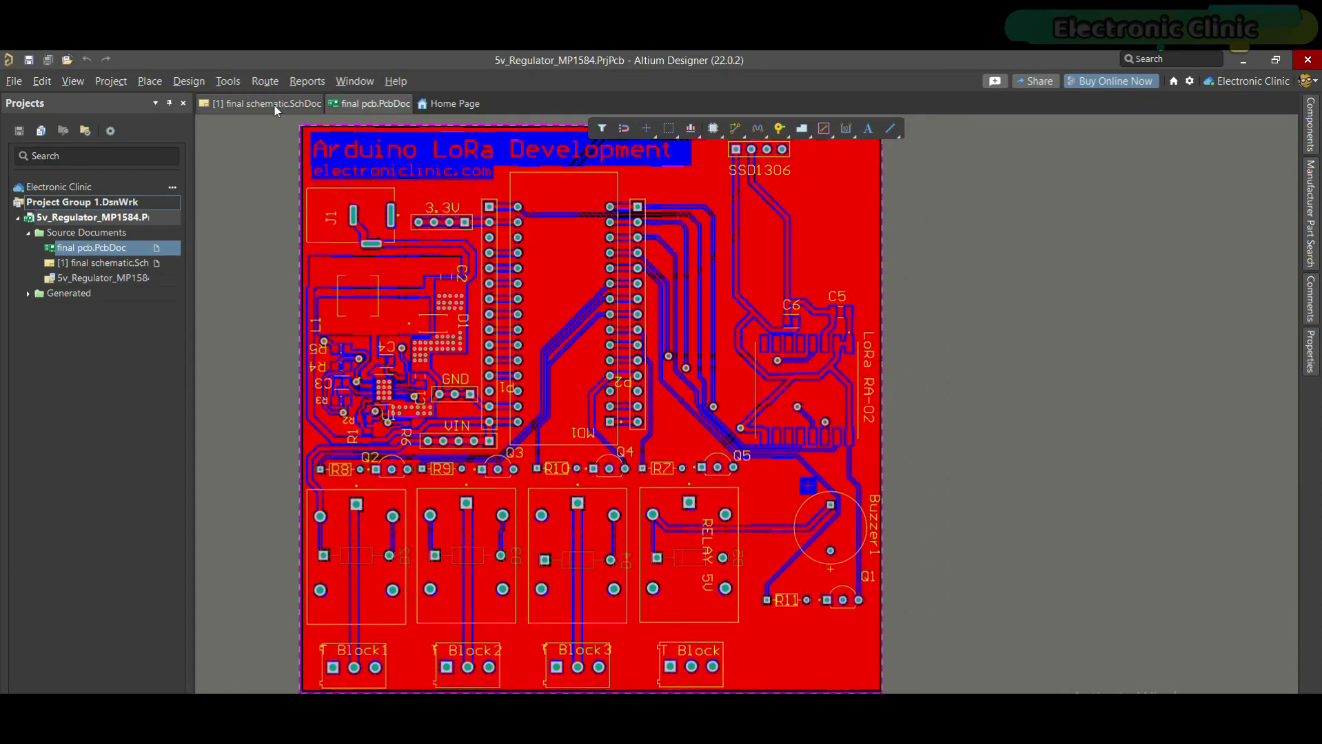
left_click(266, 103)
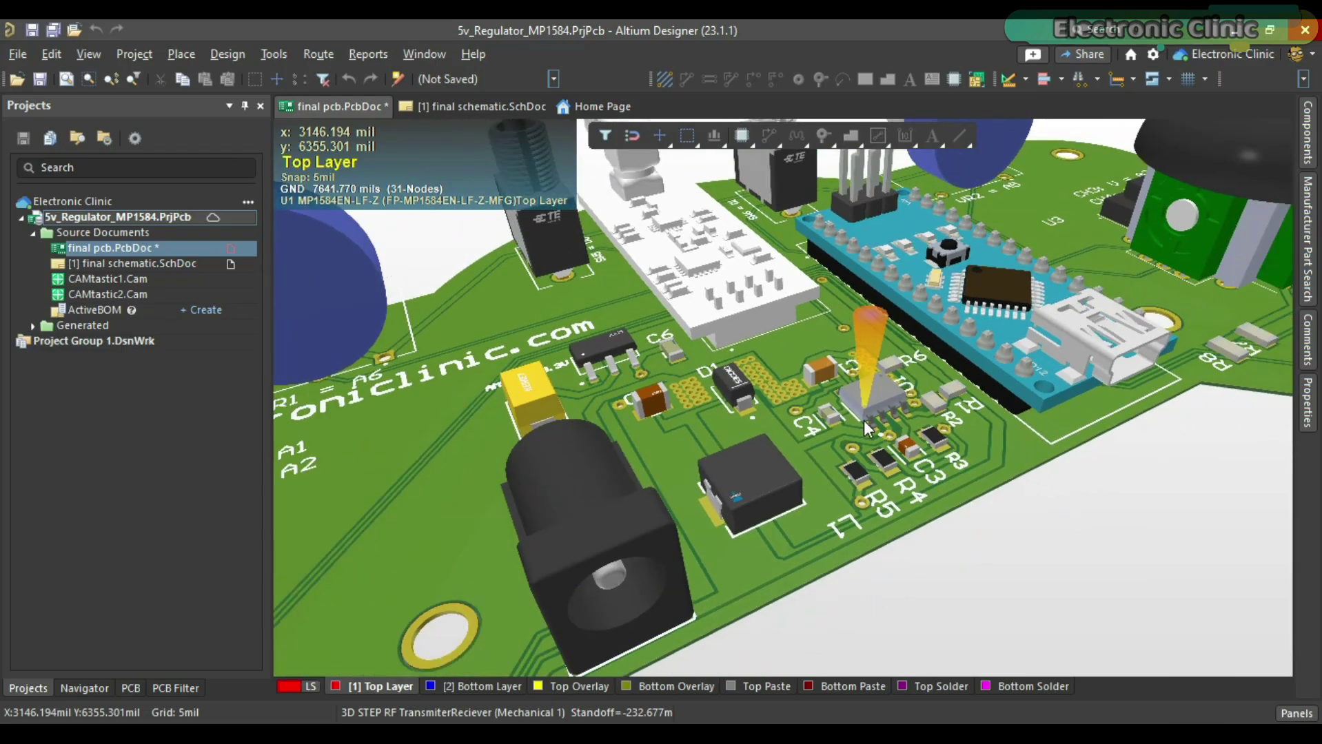
left_click(849, 386)
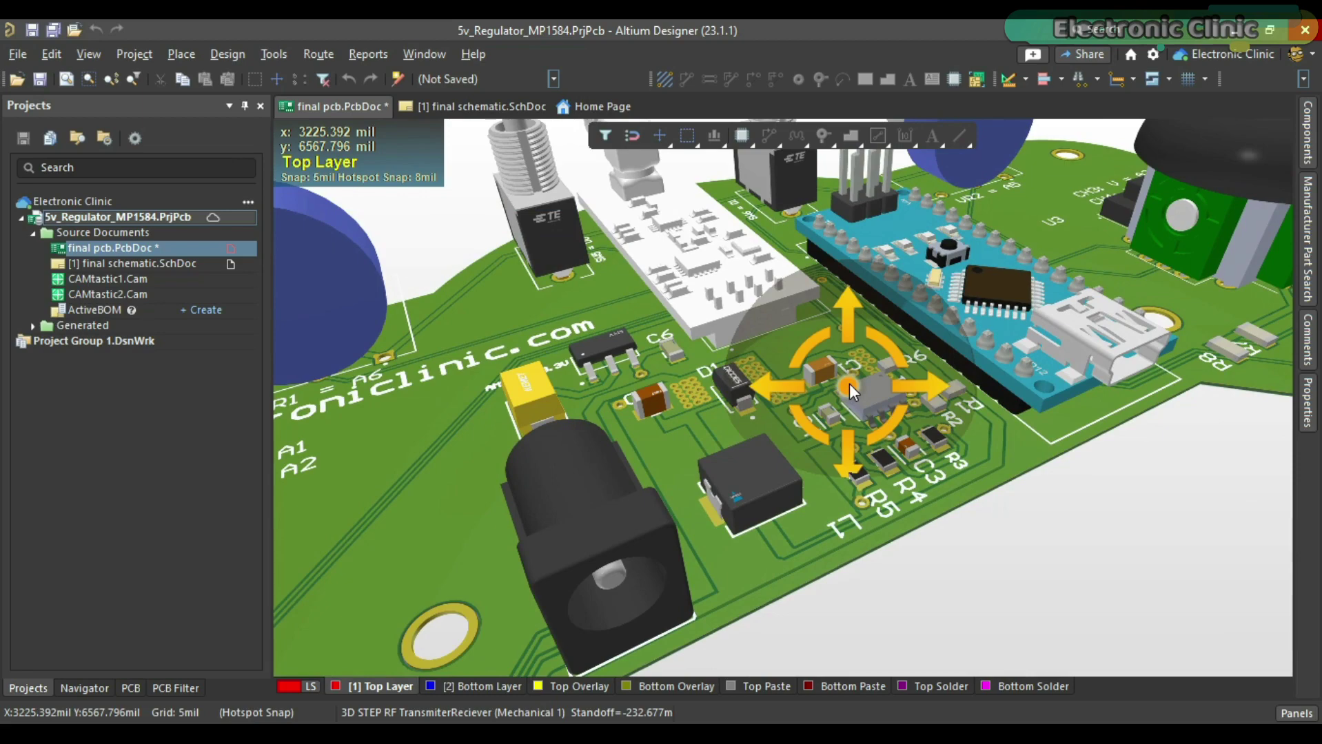
right_click_drag(849, 390, 850, 419)
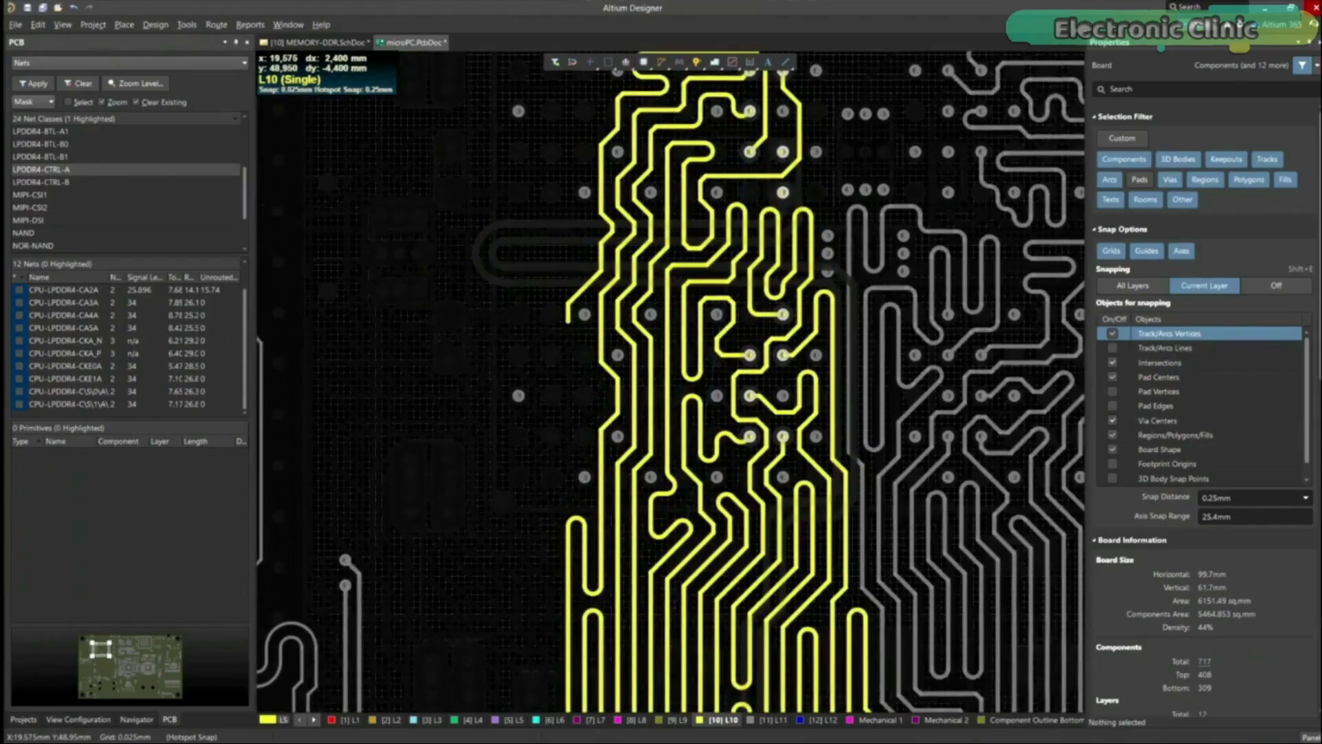
scroll(564, 222, "down", 3)
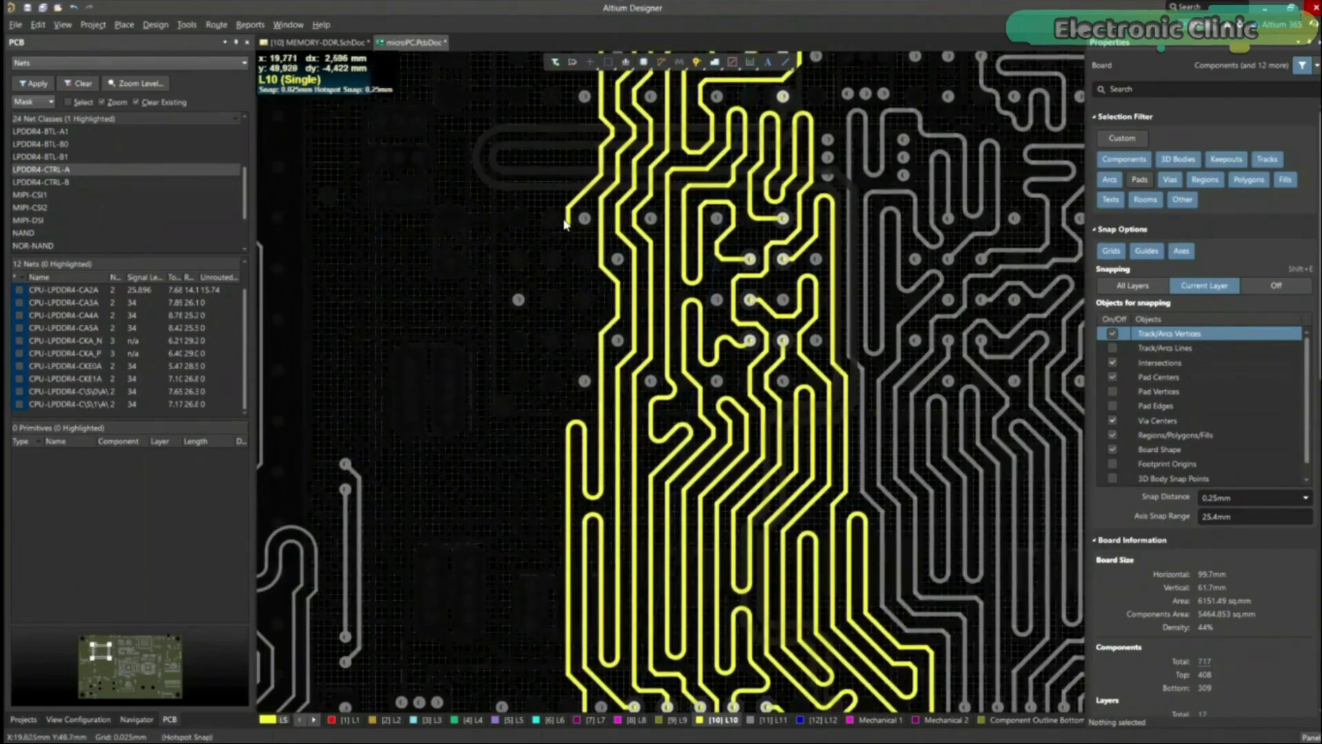
key("ctrl+w")
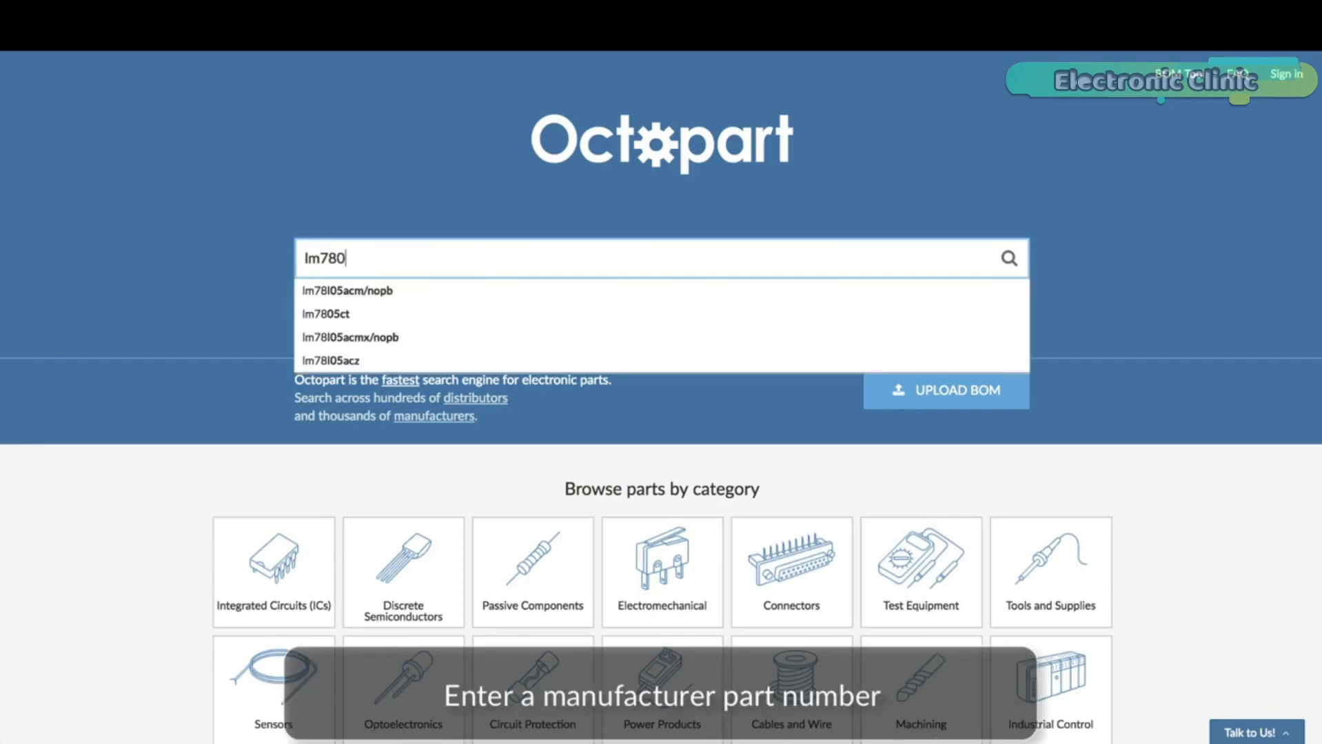
Search Octopart for LM7805CT and filter the results to Voltage Regulators - Linear.
type("5ct")
key("Return")
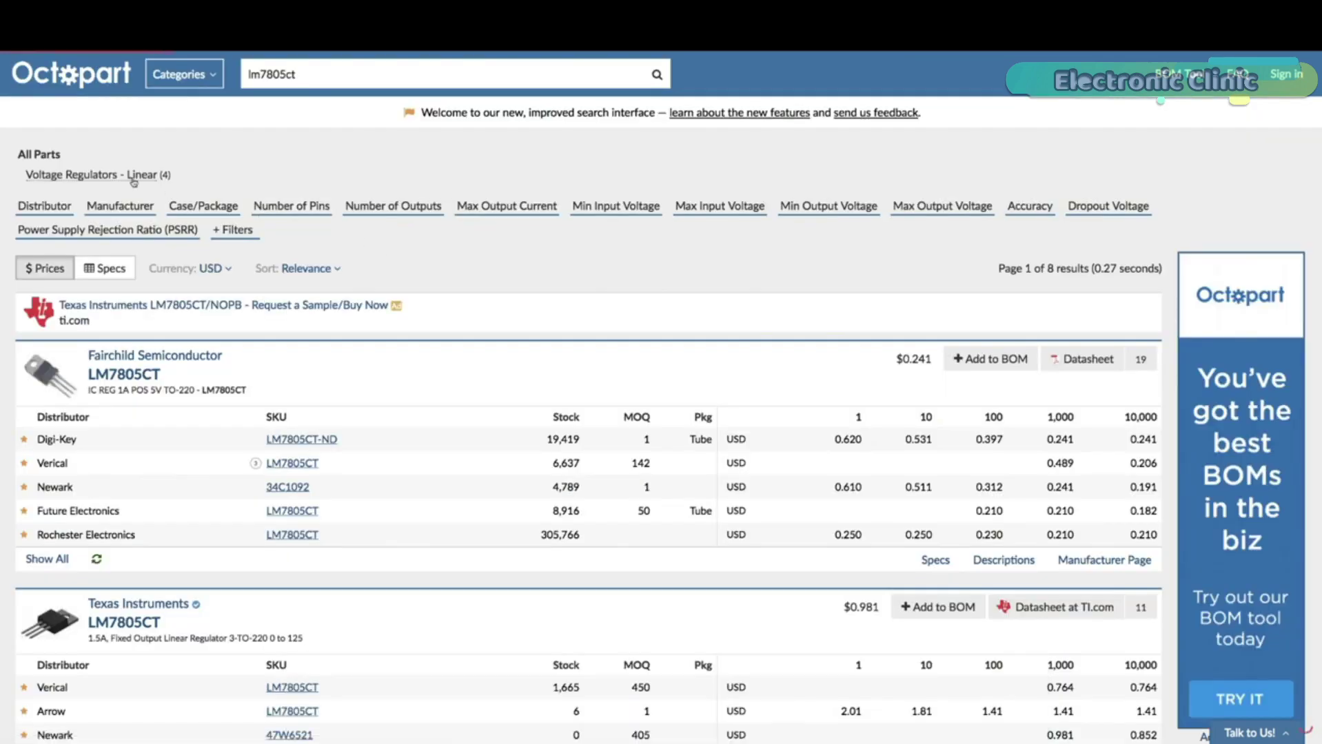
left_click(133, 176)
scroll(151, 269, "down", 10)
scroll(147, 280, "up", 10)
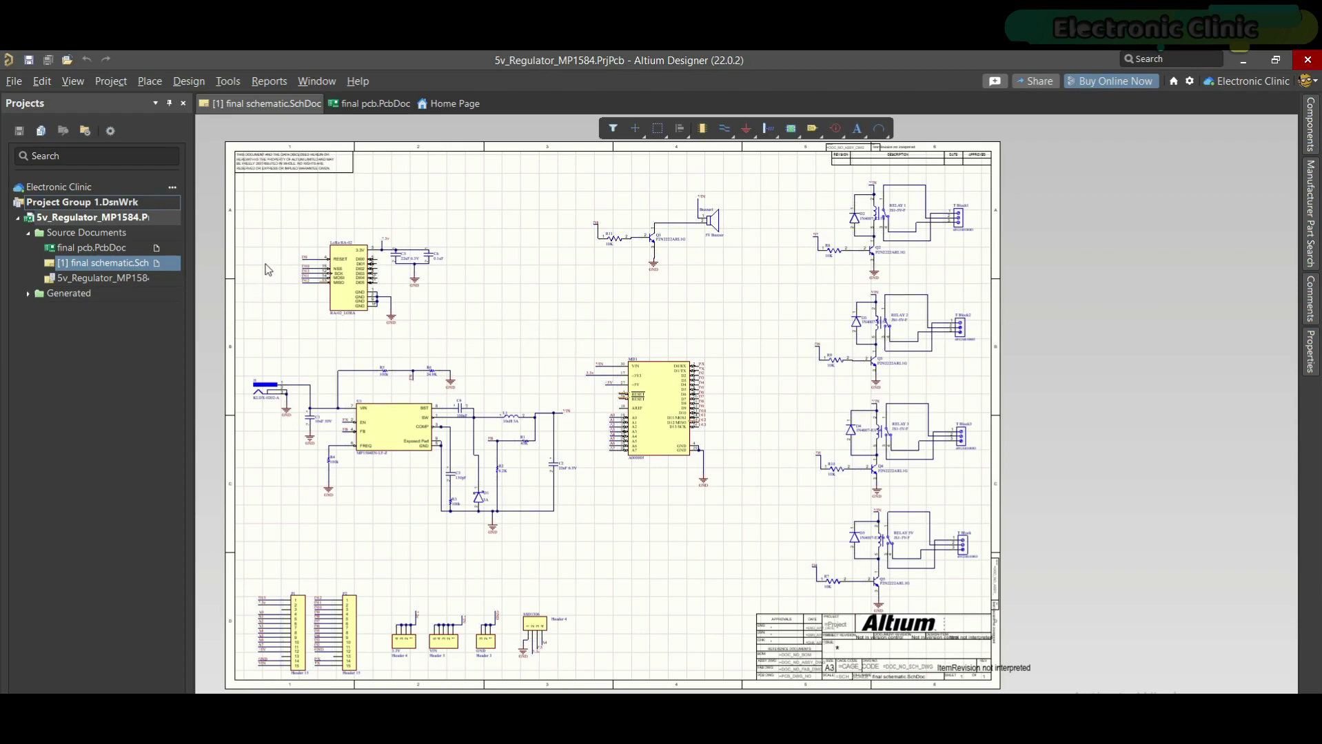
scroll(267, 270, "up", 2, "ctrl")
scroll(290, 224, "up", 4, "ctrl")
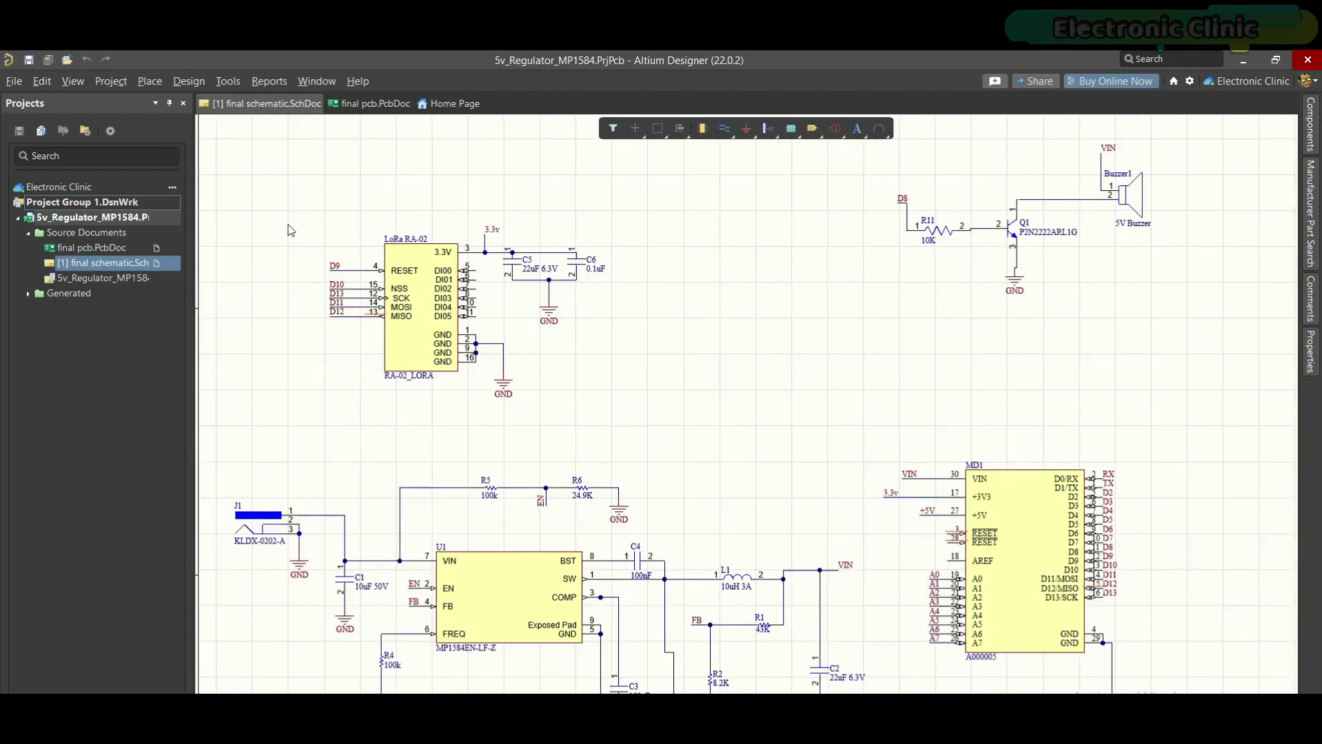
scroll(357, 343, "up", 3, "ctrl")
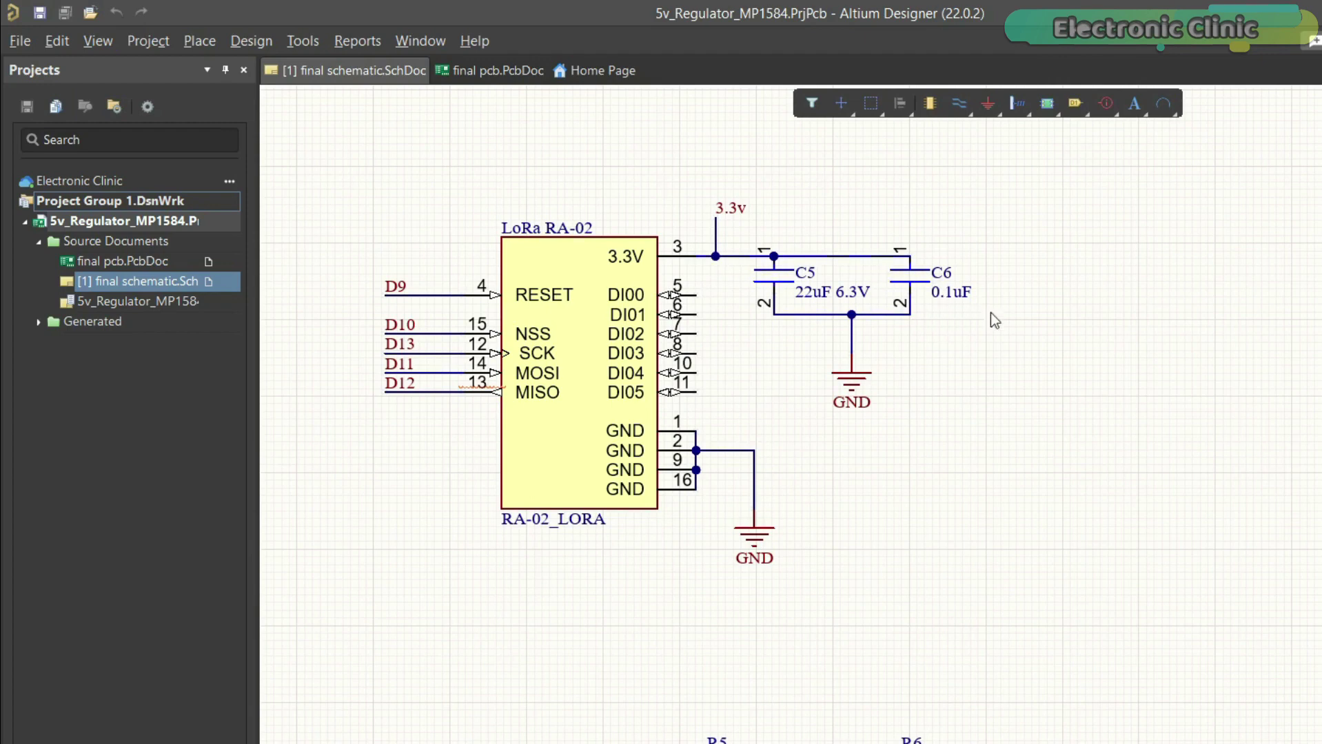
right_click_drag(1186, 341, 688, 493)
right_click_drag(395, 438, 173, 508)
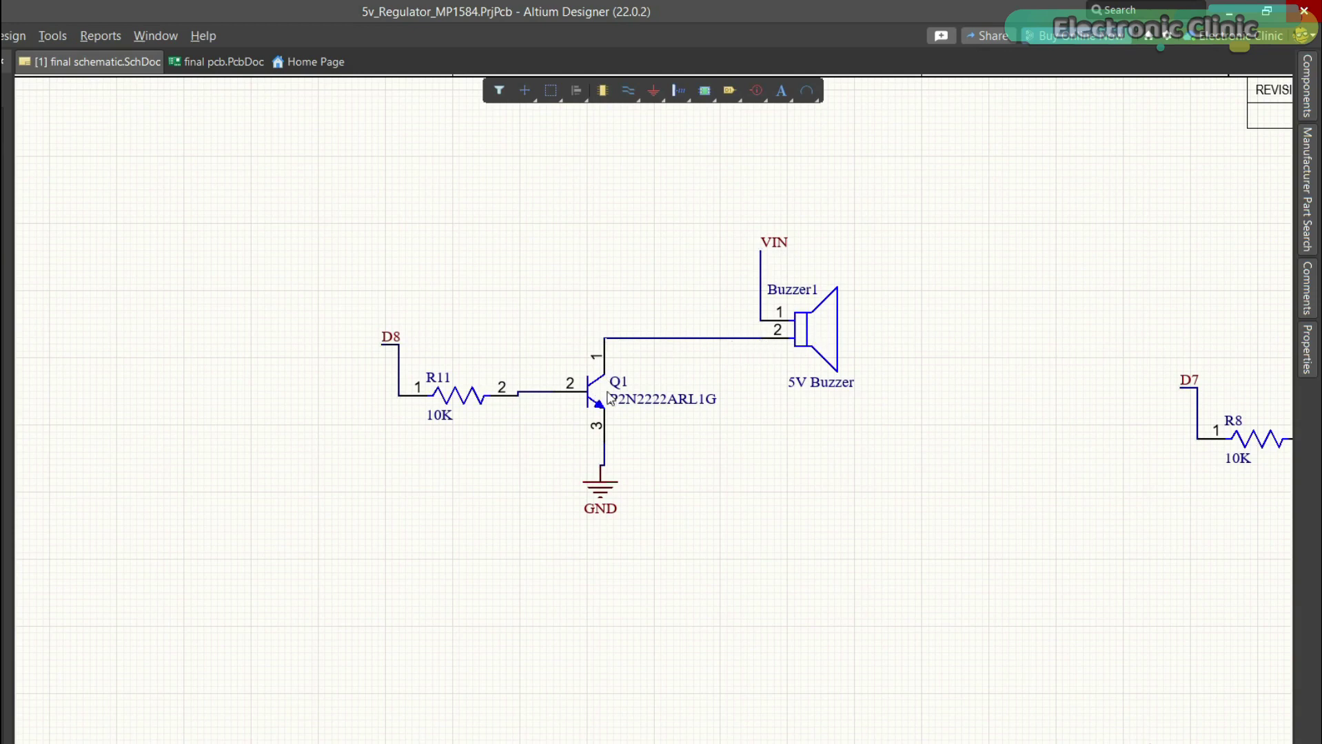
scroll(672, 428, "up", 2, "ctrl")
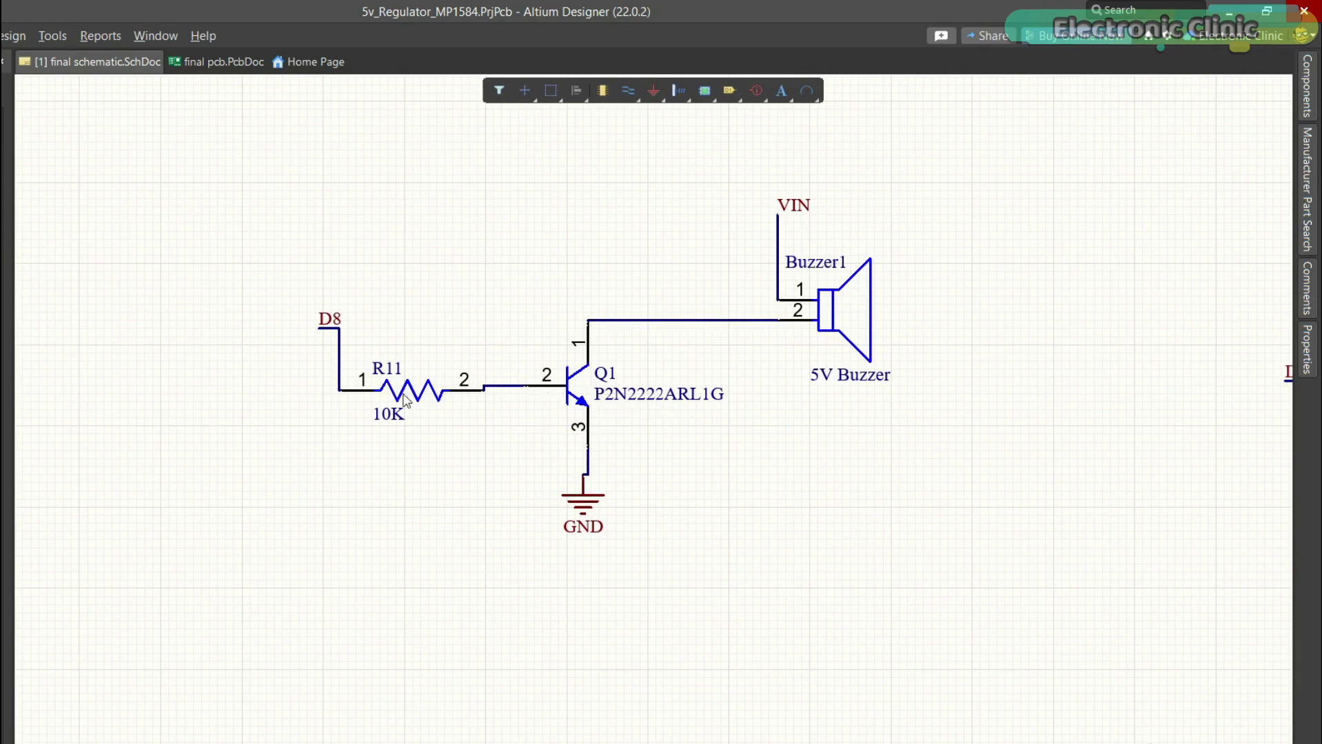
scroll(422, 404, "down", 6, "ctrl")
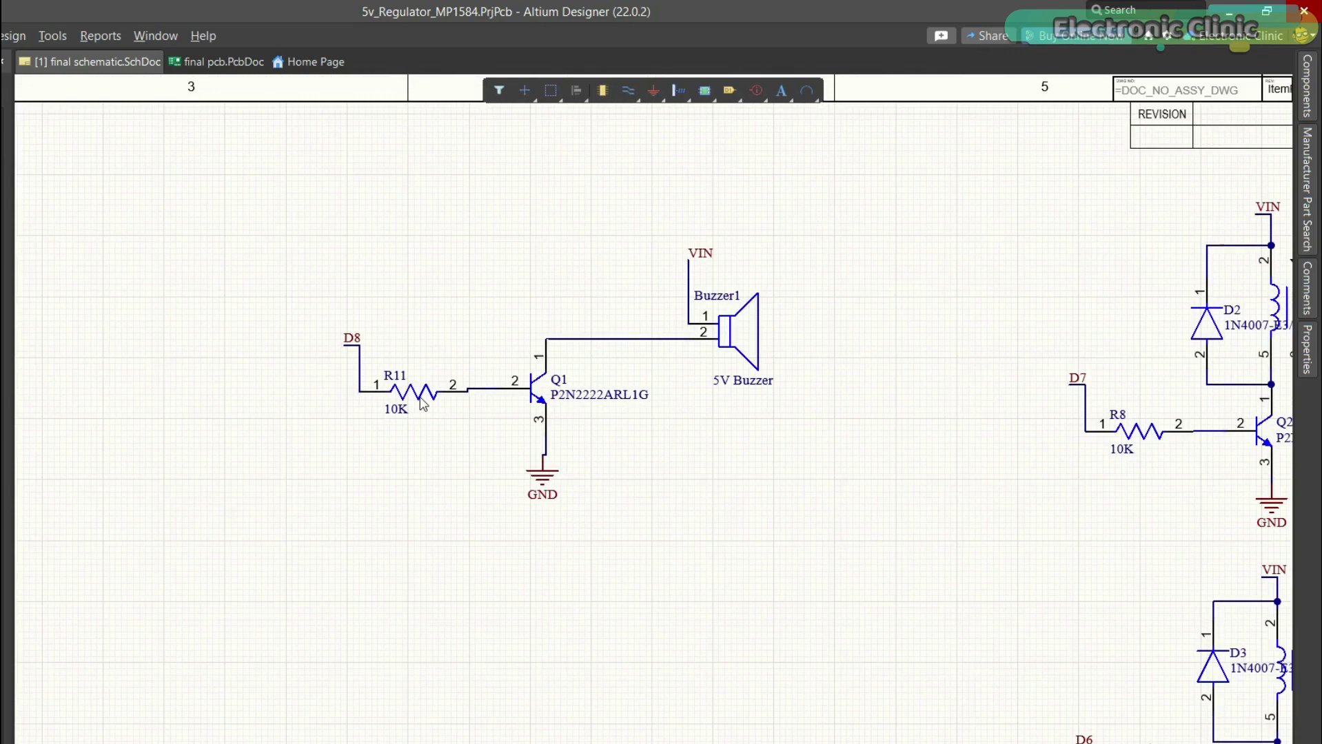
scroll(378, 252, "down", 2, "ctrl")
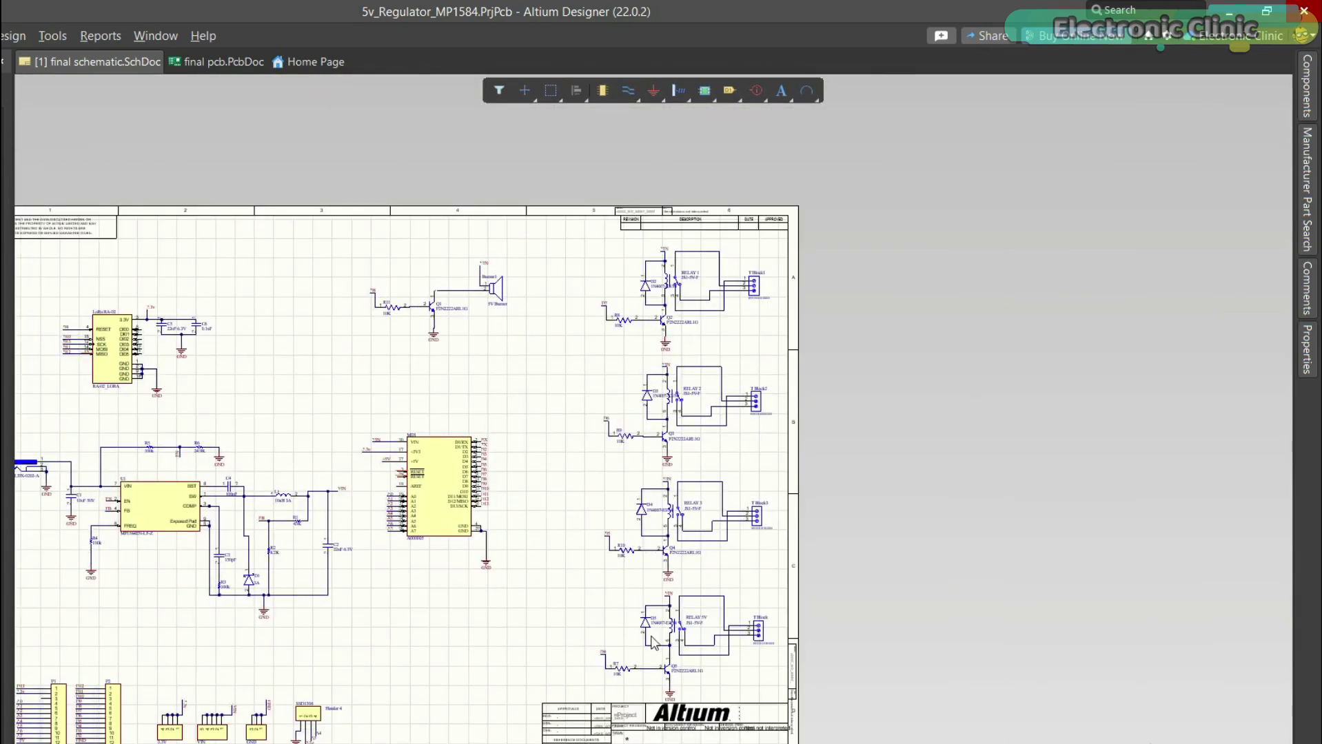
scroll(719, 661, "up", 1, "ctrl")
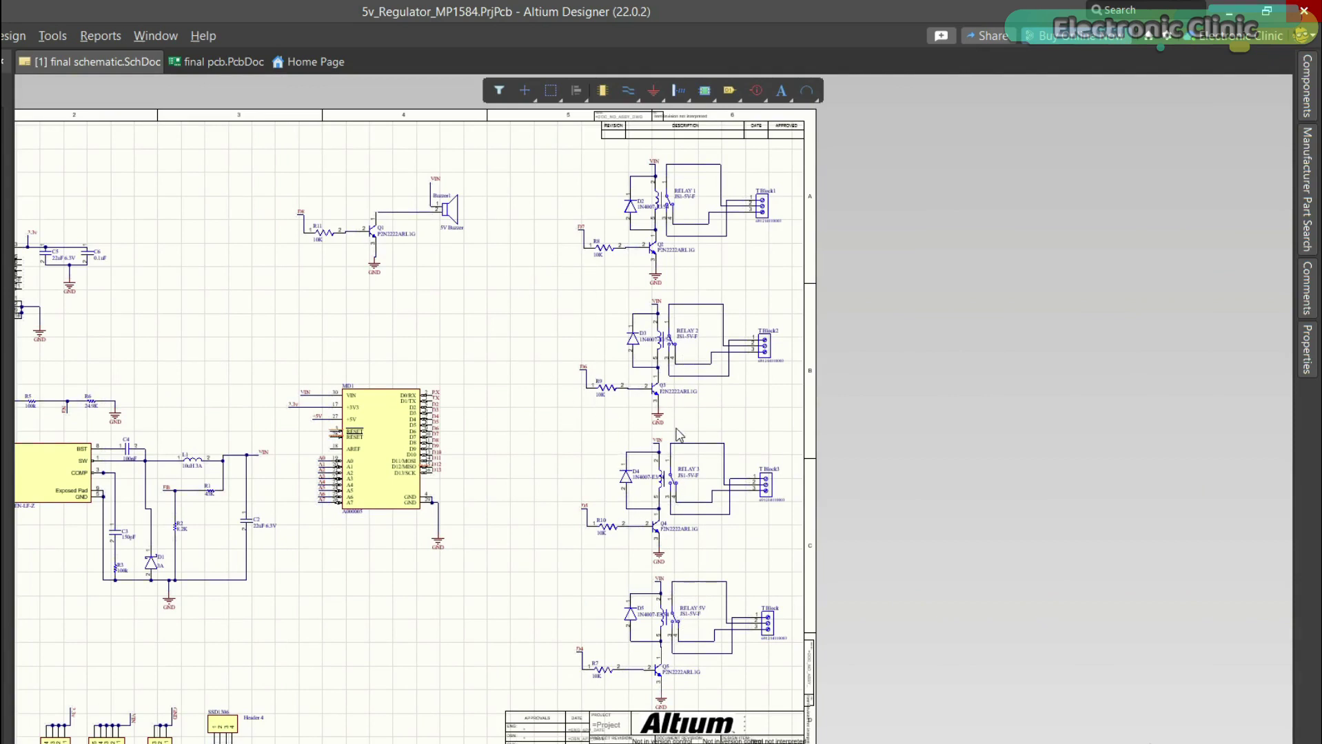
scroll(650, 339, "up", 3, "ctrl")
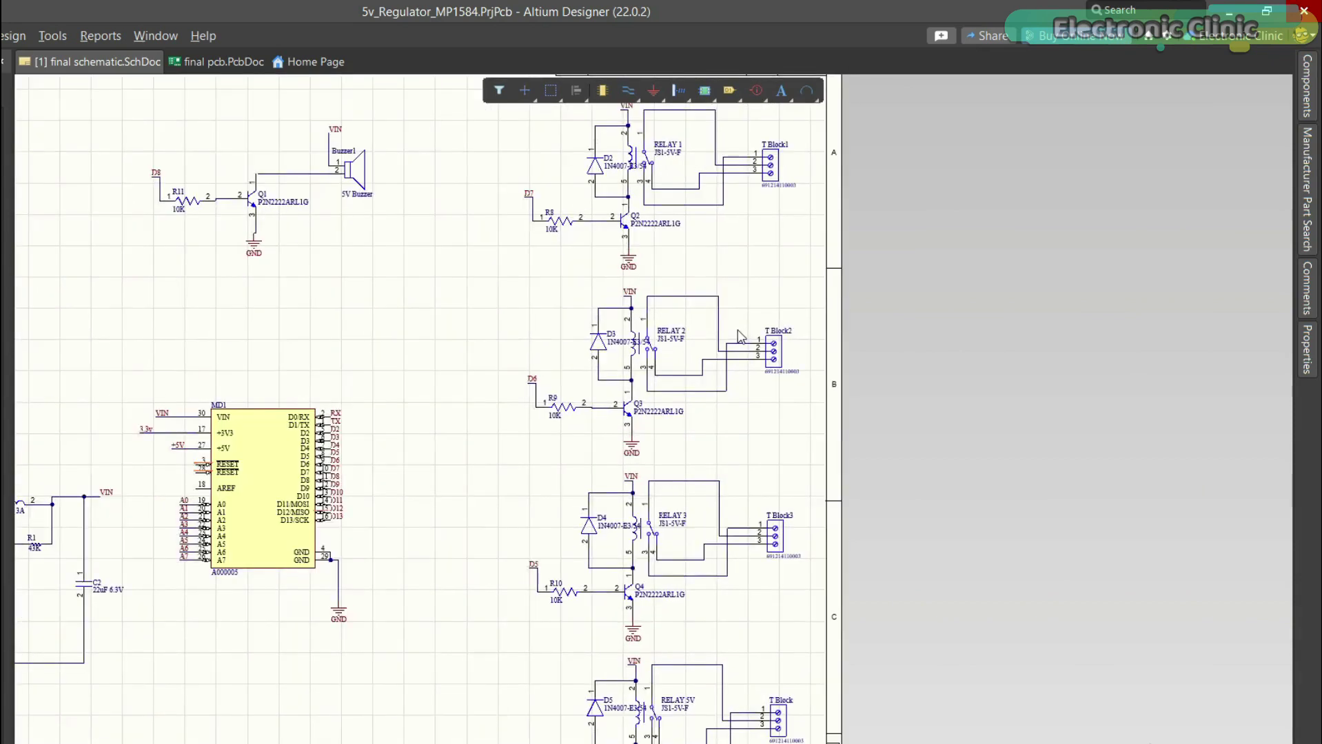
scroll(605, 295, "up", 2, "ctrl")
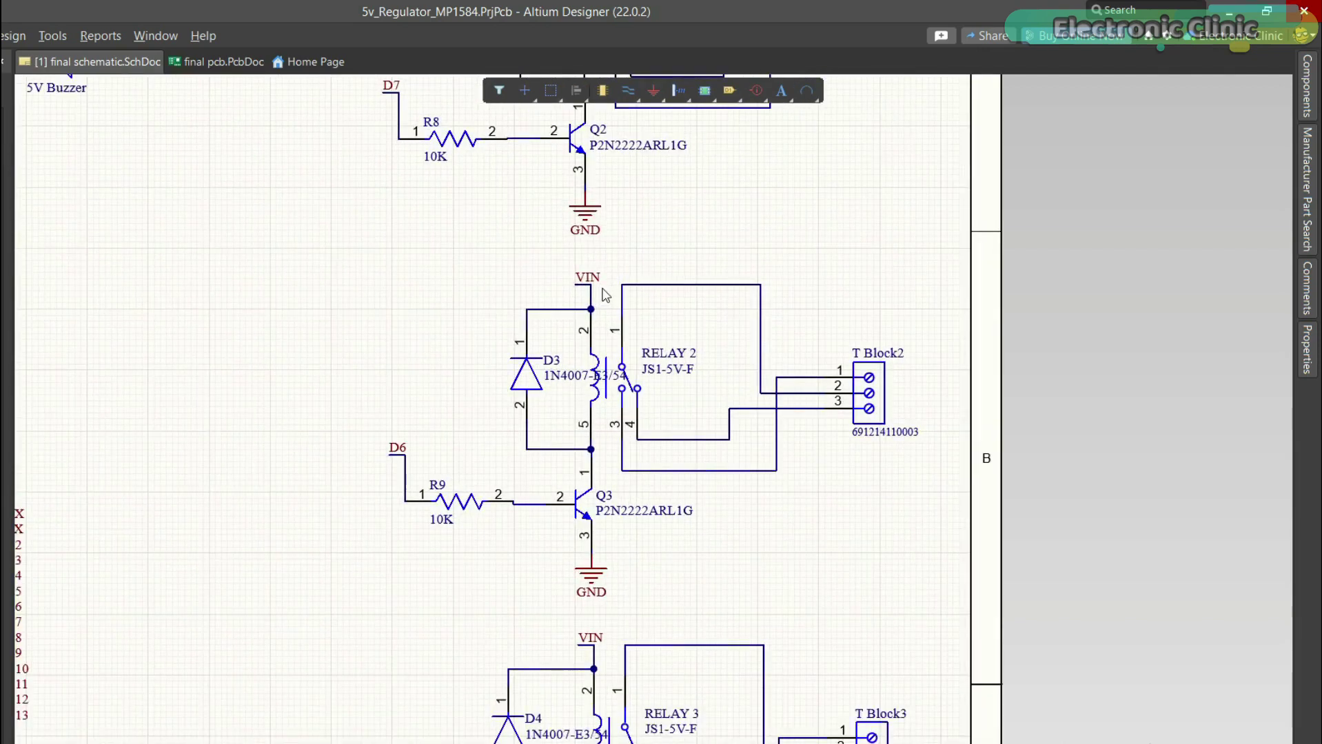
scroll(694, 363, "up", 2, "ctrl")
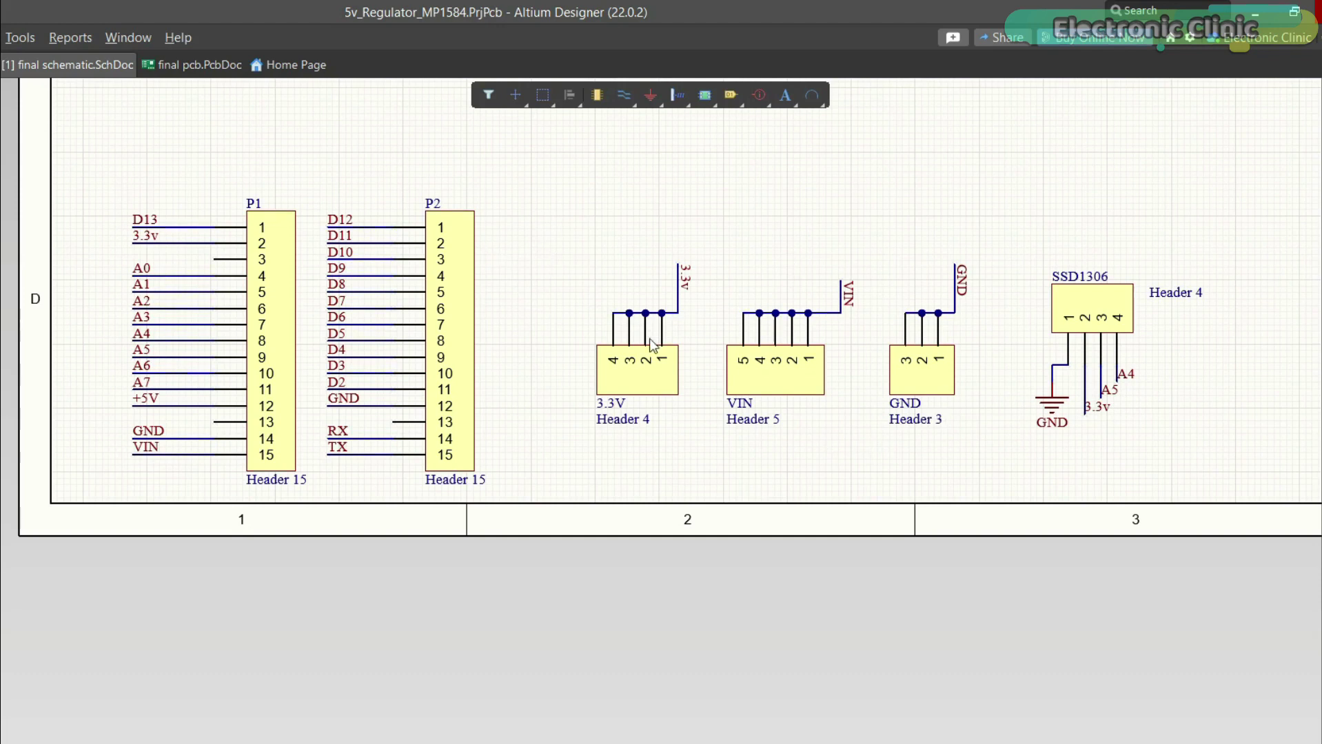
Bring up the final pcb.PcbDoc layout of the LoRa board.
scroll(660, 365, "down", 8, "ctrl")
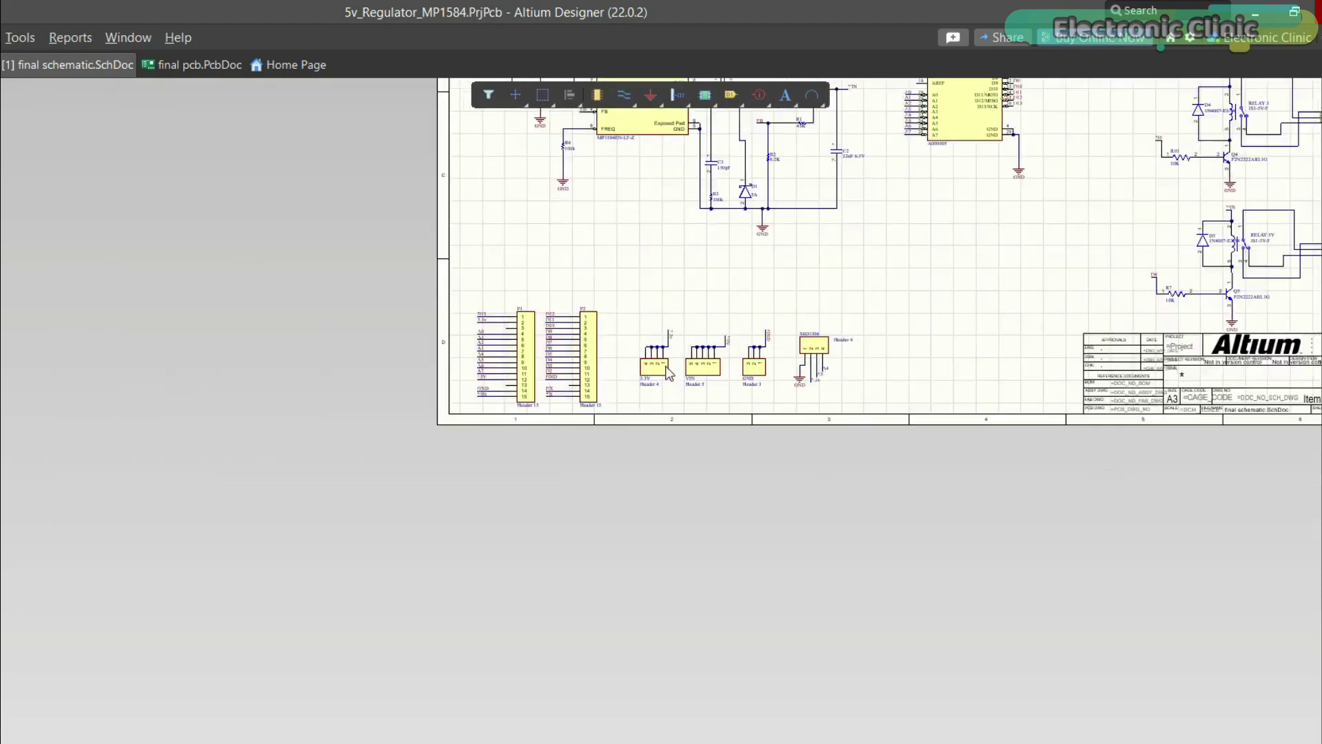
scroll(794, 200, "up", 4, "ctrl")
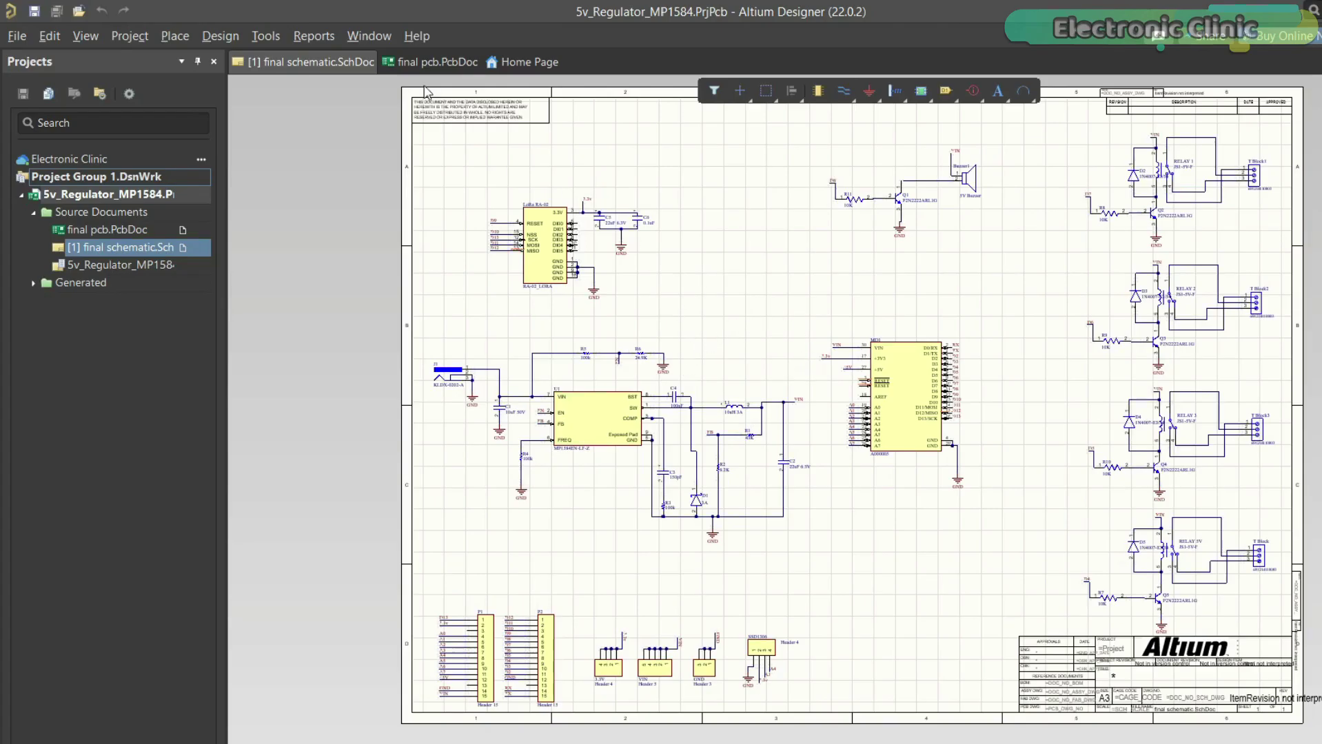
left_click(425, 63)
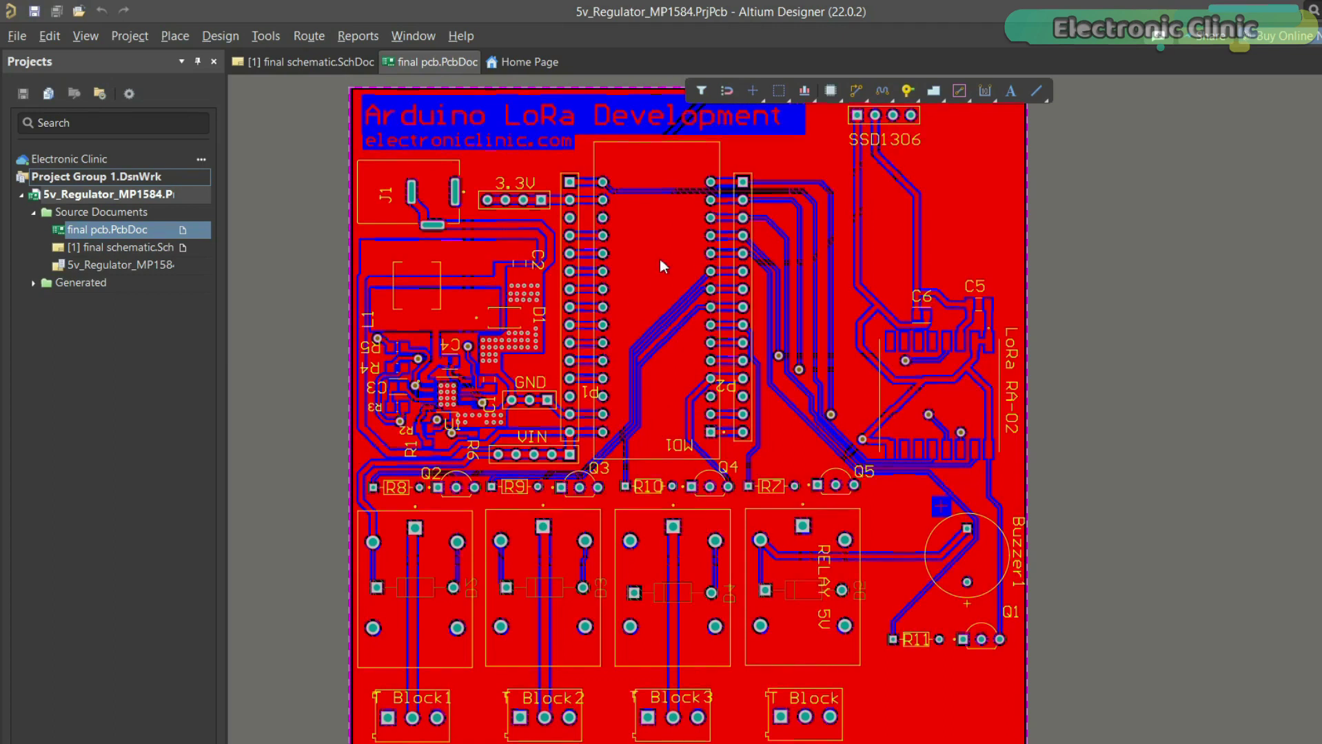
Render the board in 3D, tilt it into perspective, then return to the 2D layer view.
key("3")
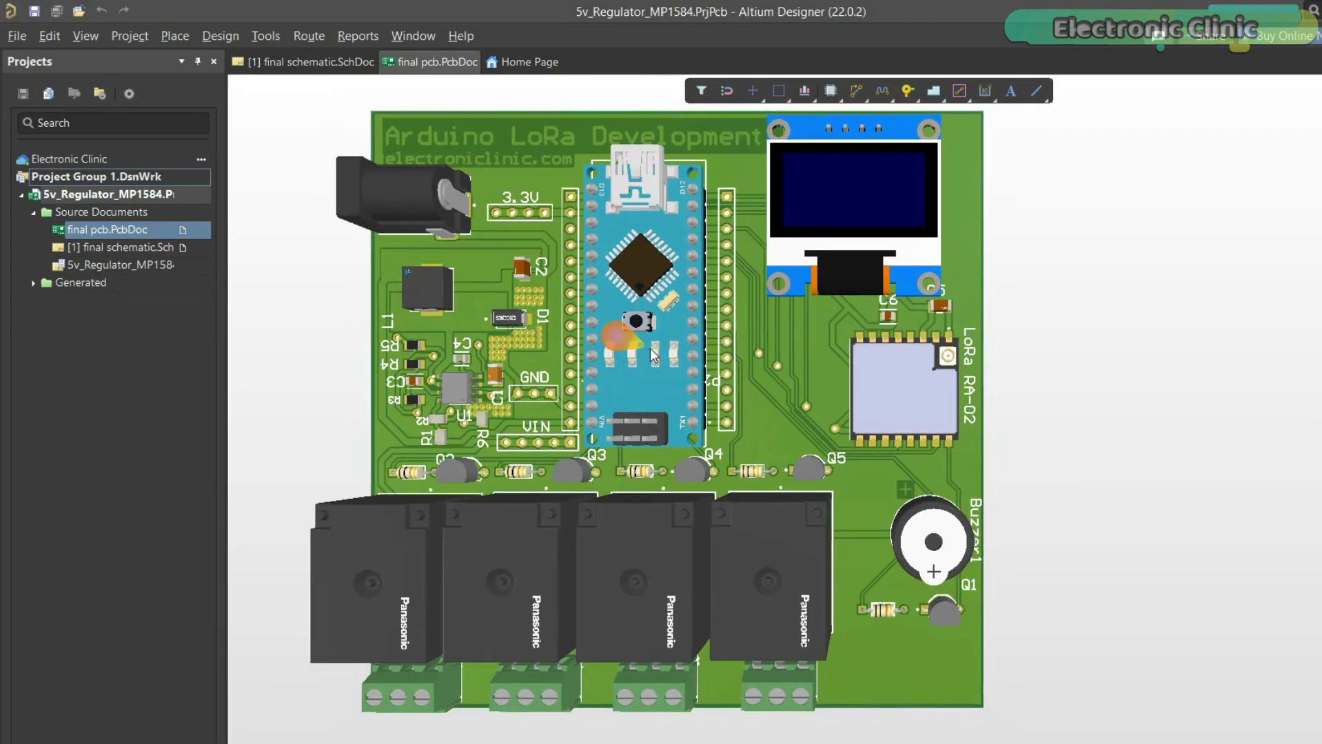
key("shift")
right_click_drag(676, 365, 781, 326, "shift")
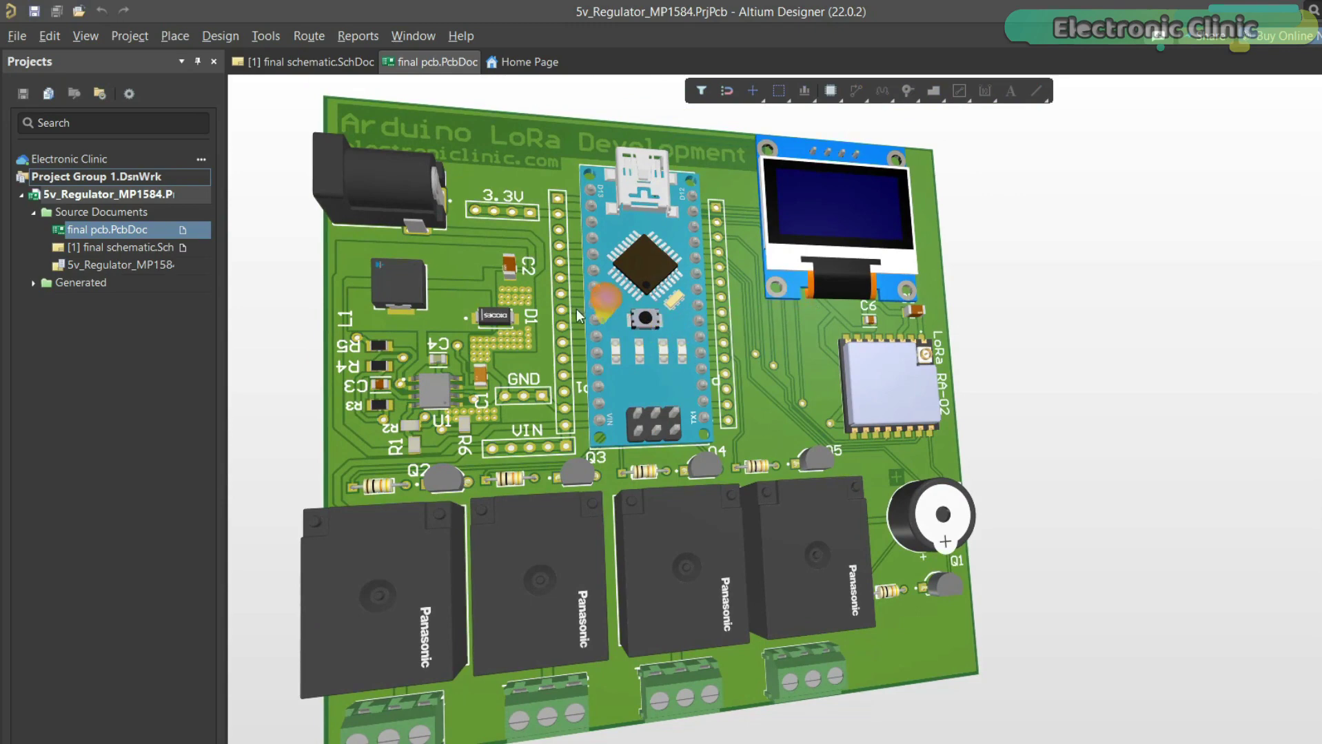
key("2")
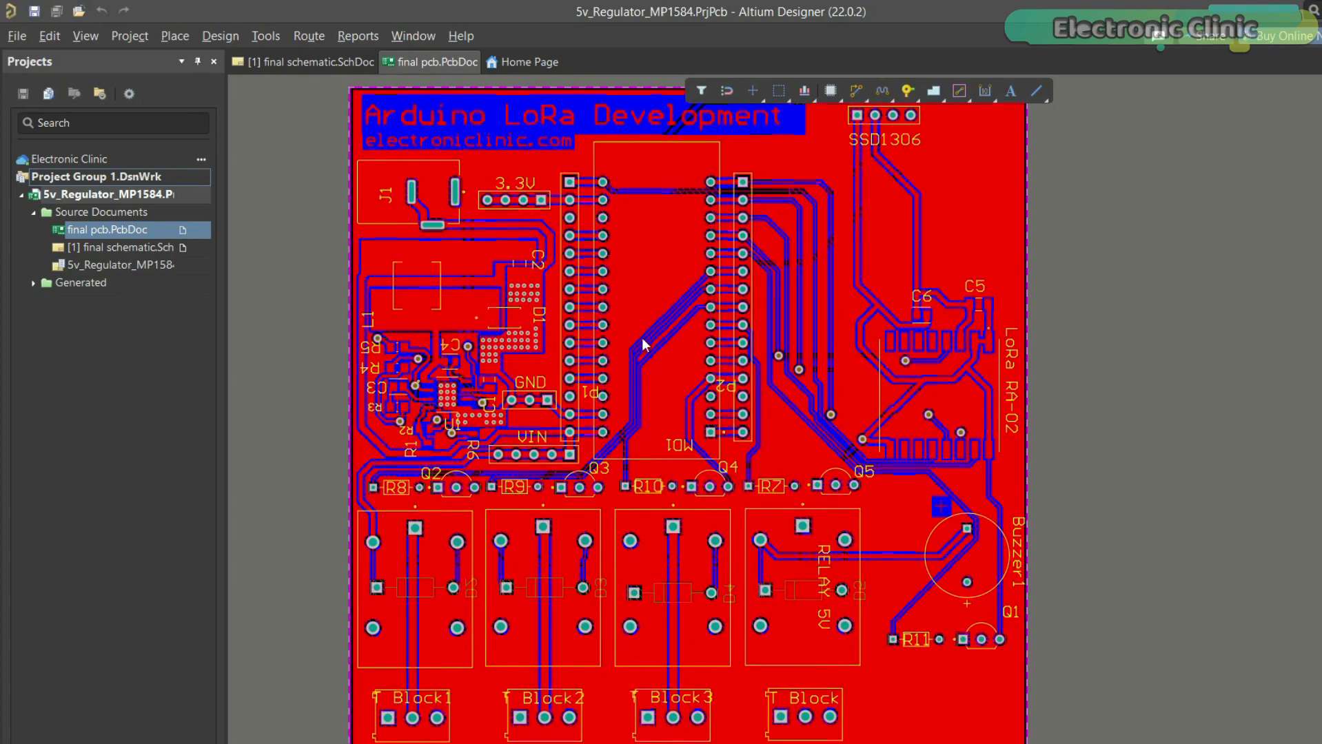
Generate Gerber files with Plot Layers set to Used On, then return to final pcb.PcbDoc.
left_click(16, 35)
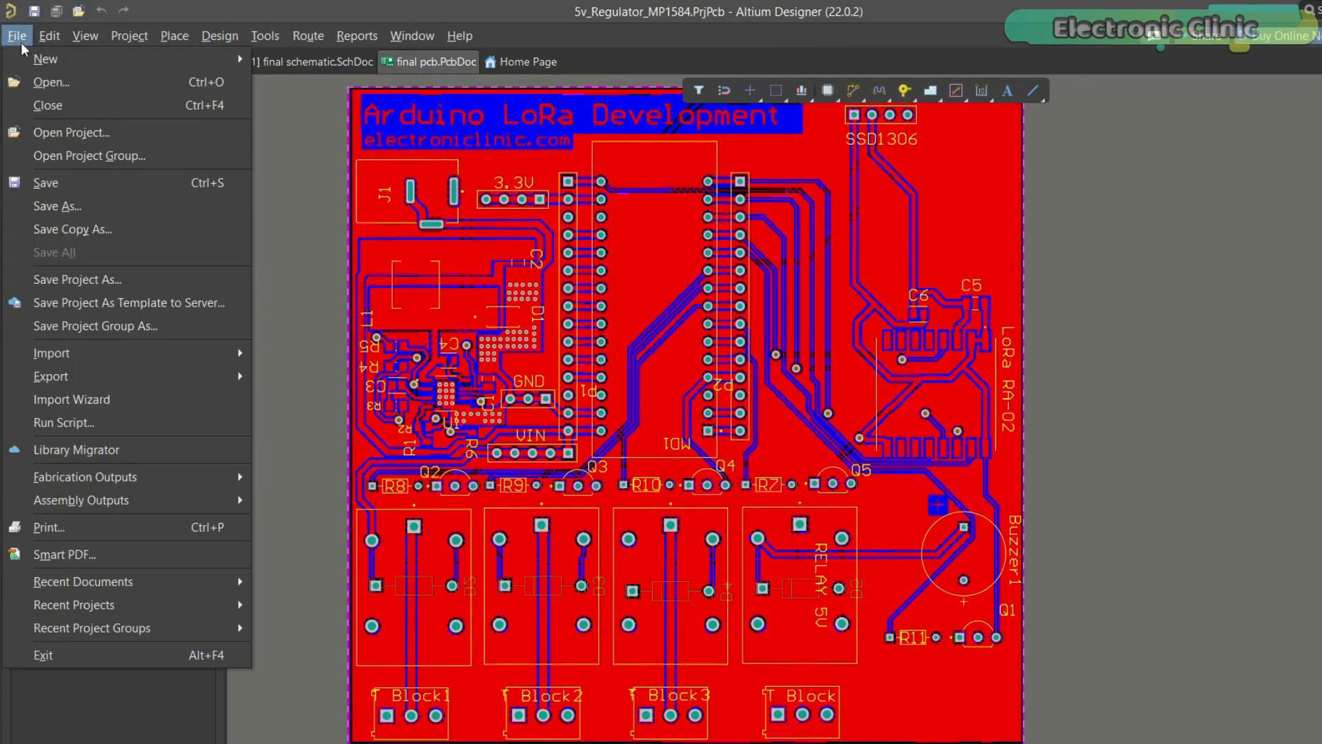
mouse_move(230, 479)
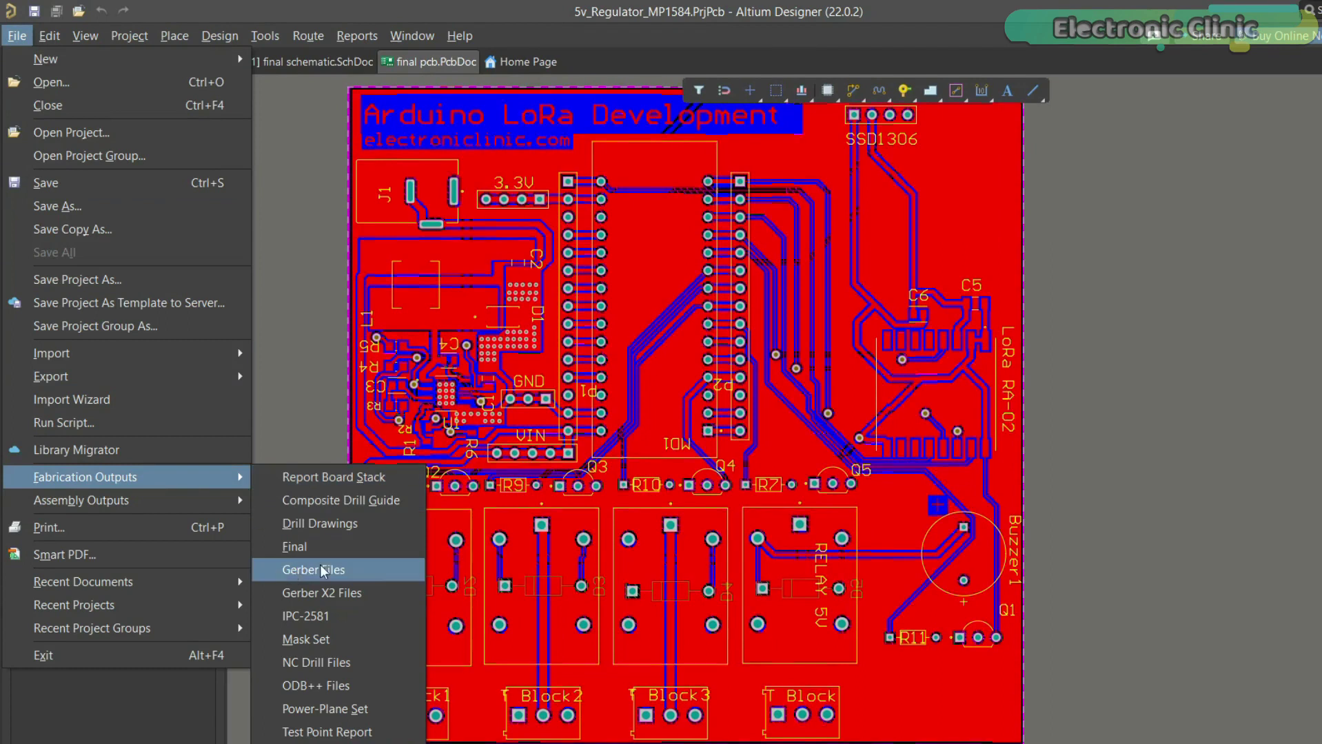
left_click(359, 577)
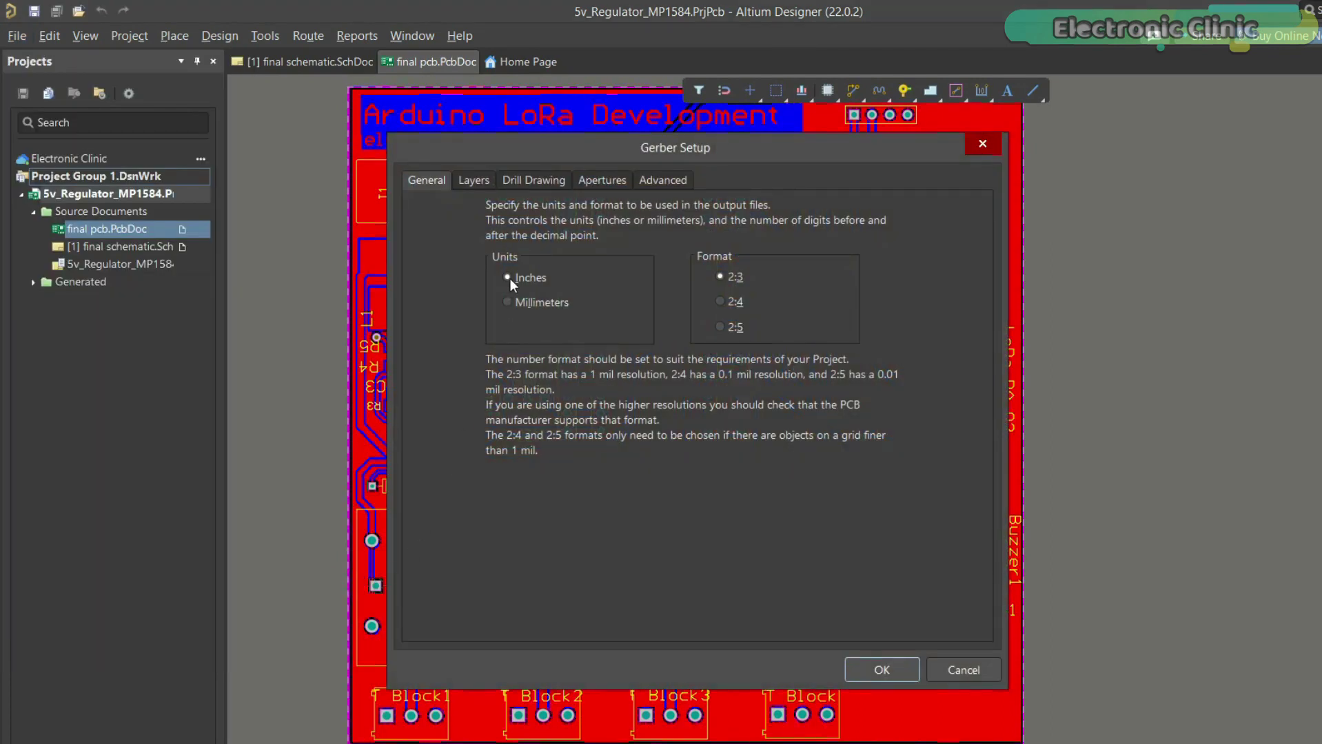
left_click(482, 182)
left_click(489, 596)
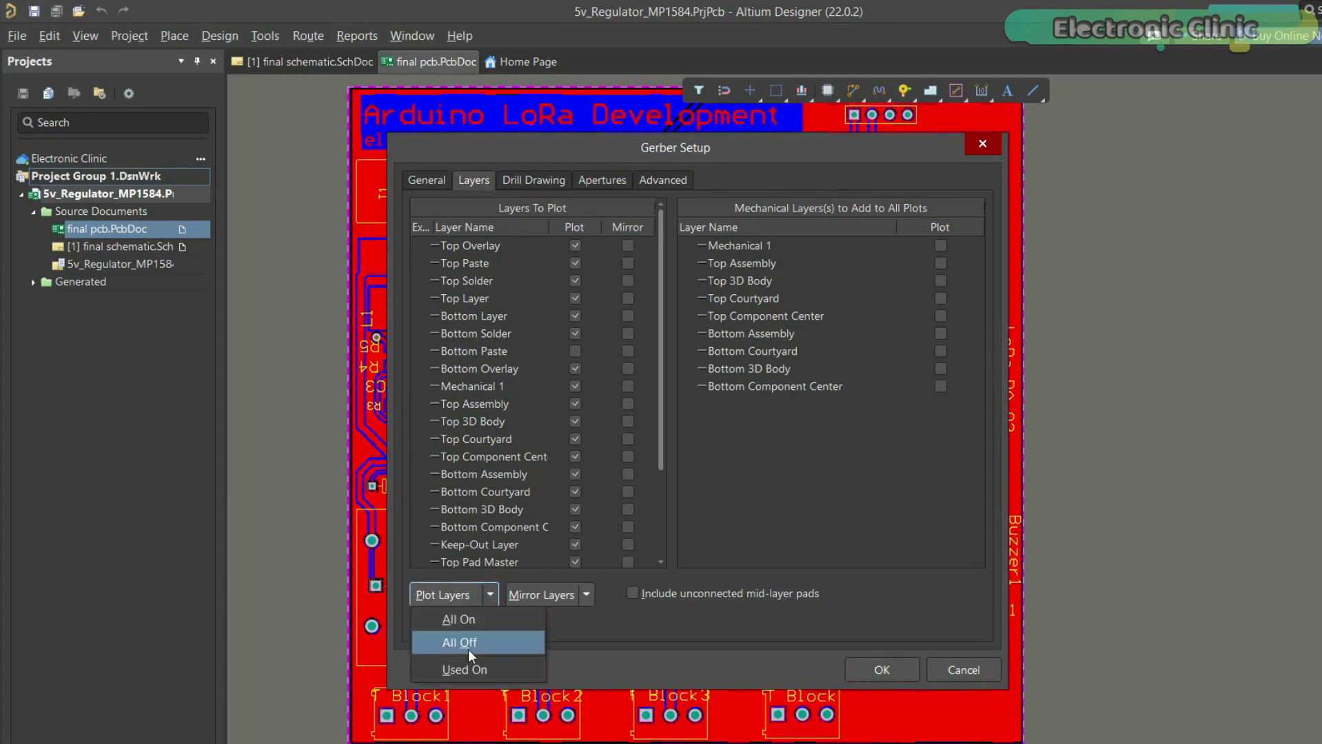
left_click(473, 670)
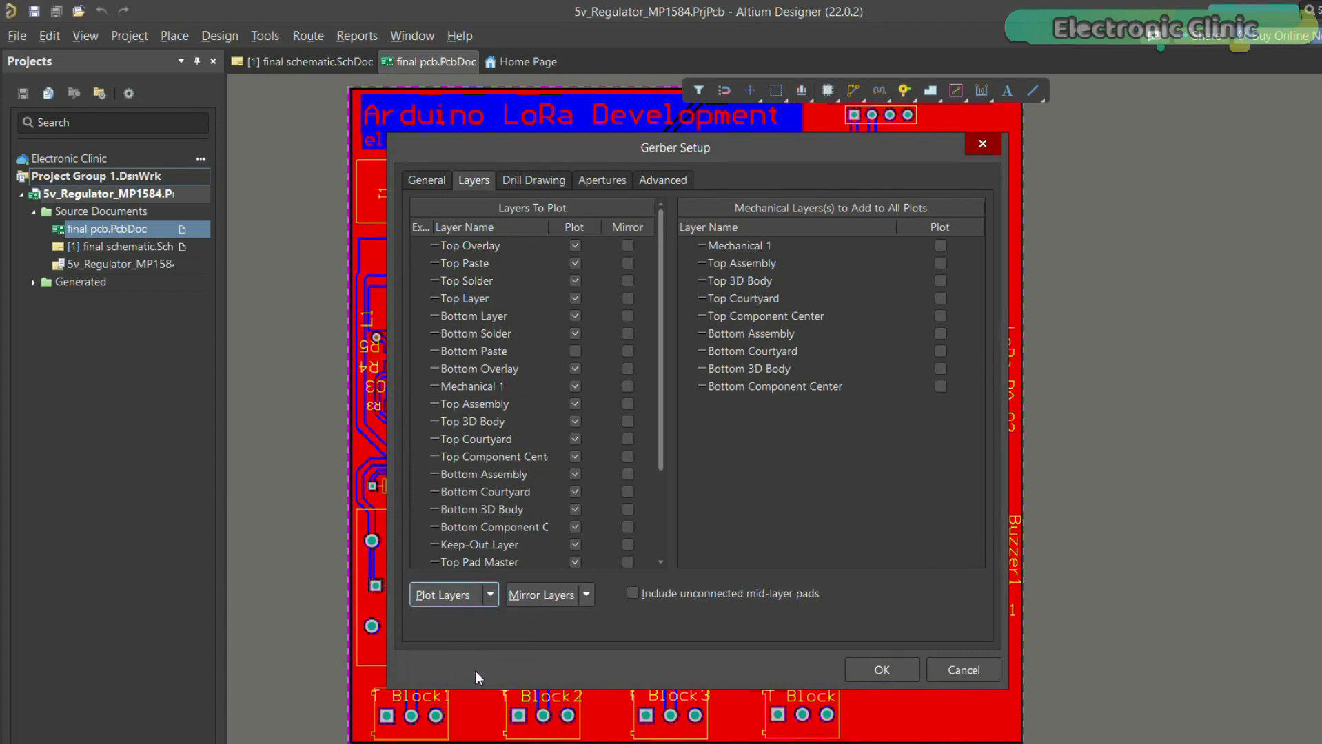
left_click(890, 673)
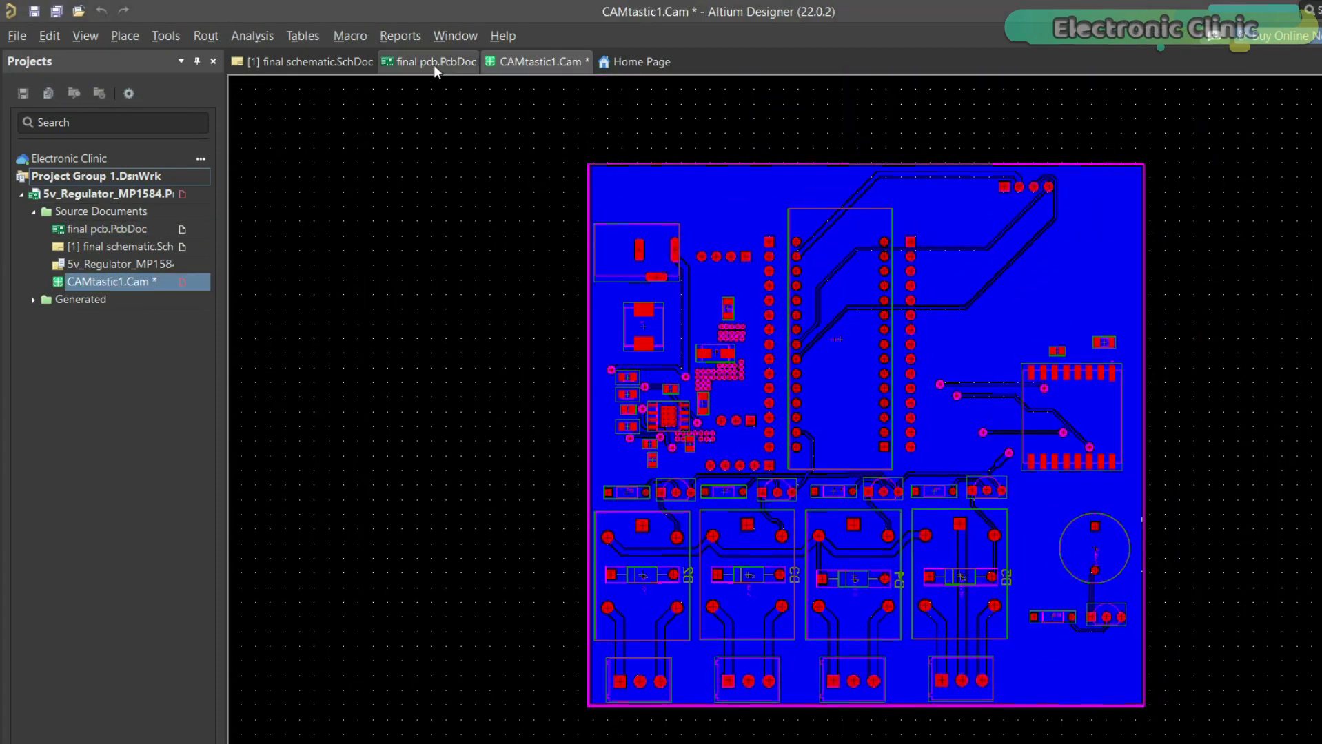
left_click(433, 65)
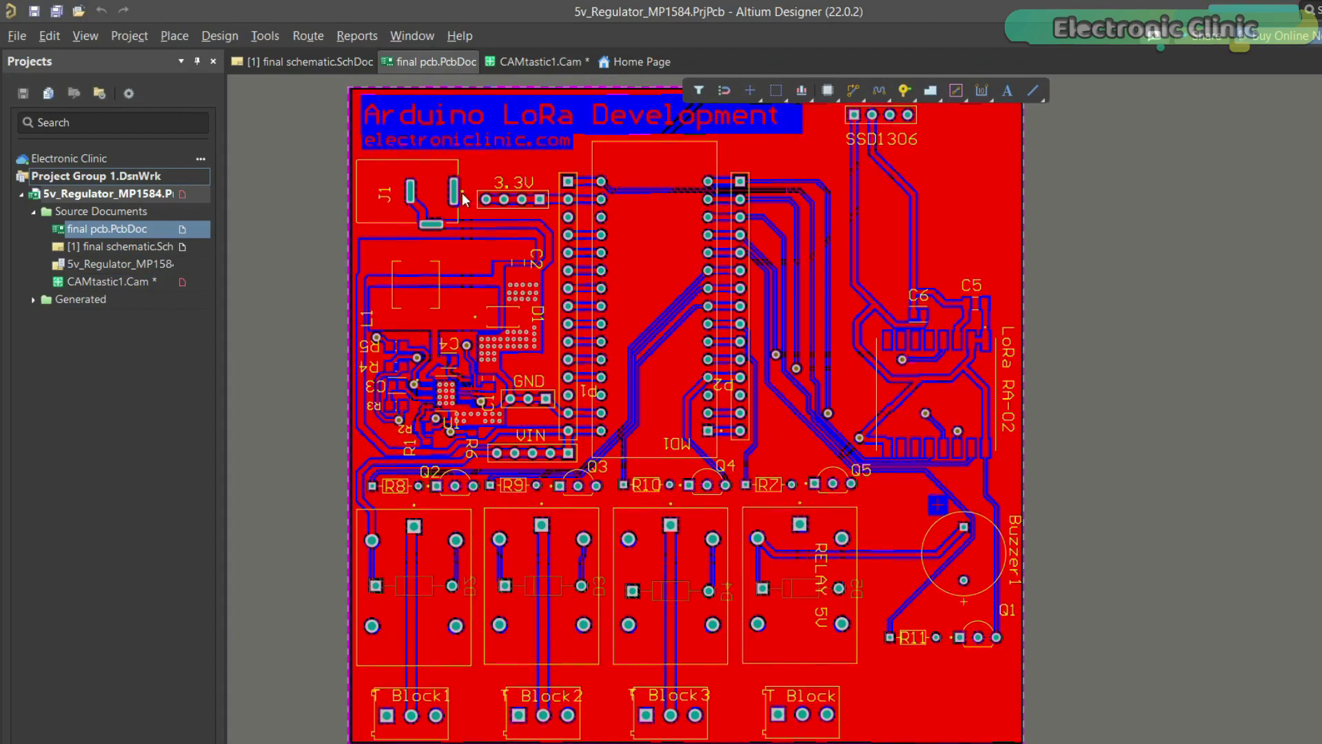
Generate NC drill files, accept the drill and mill/route imports, and compare the Gerber and drill views.
left_click(17, 36)
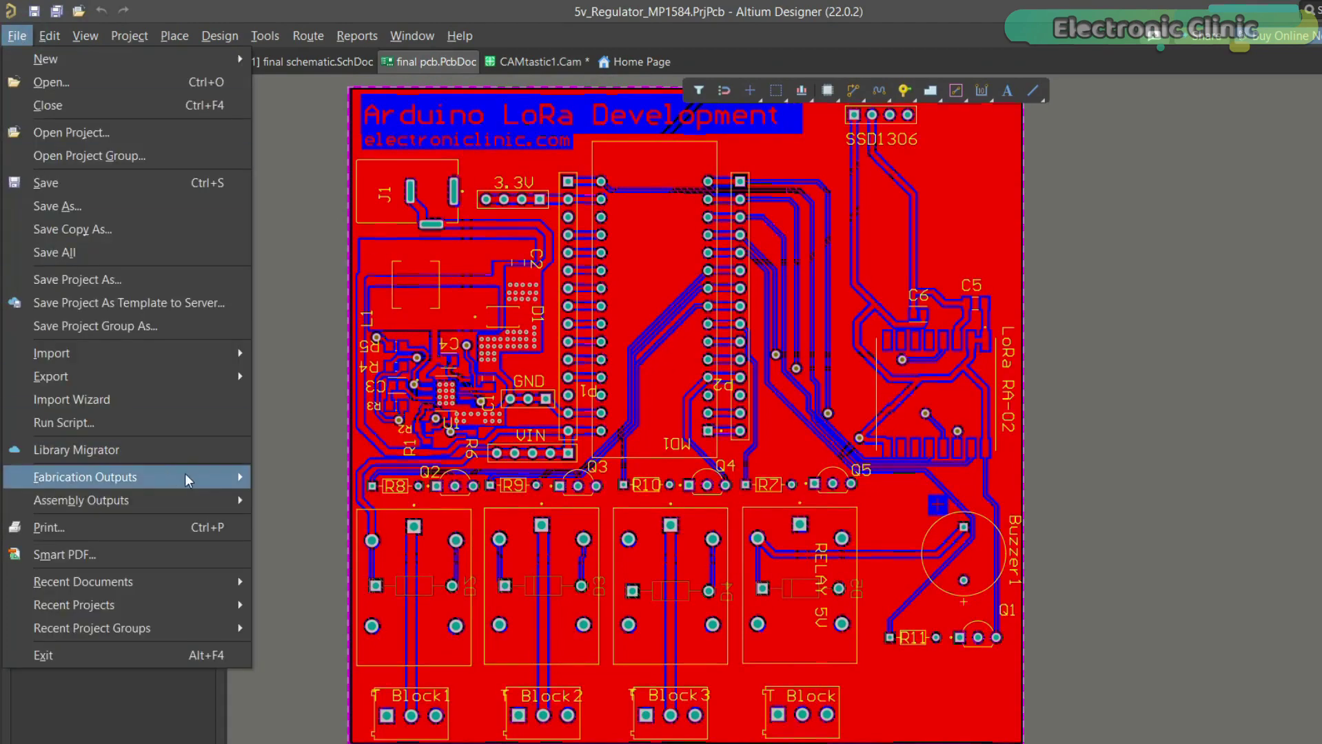
mouse_move(202, 477)
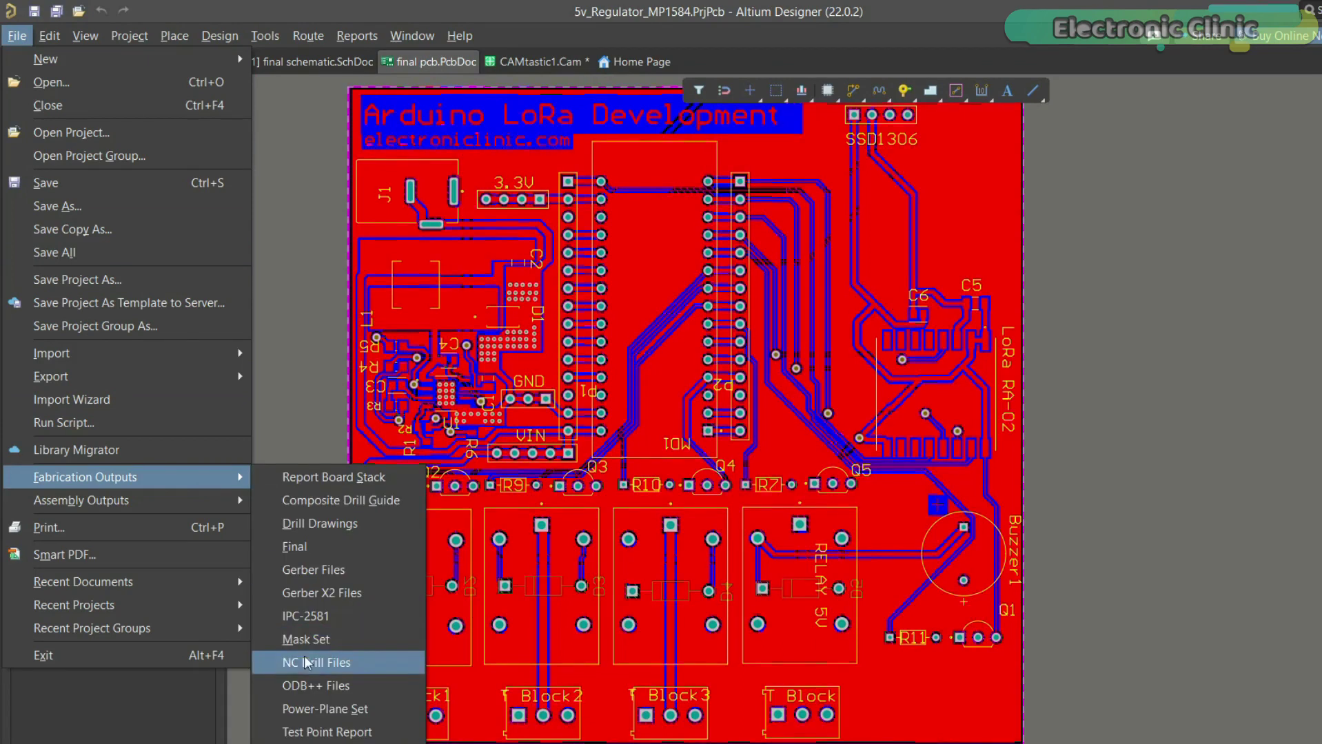
left_click(374, 661)
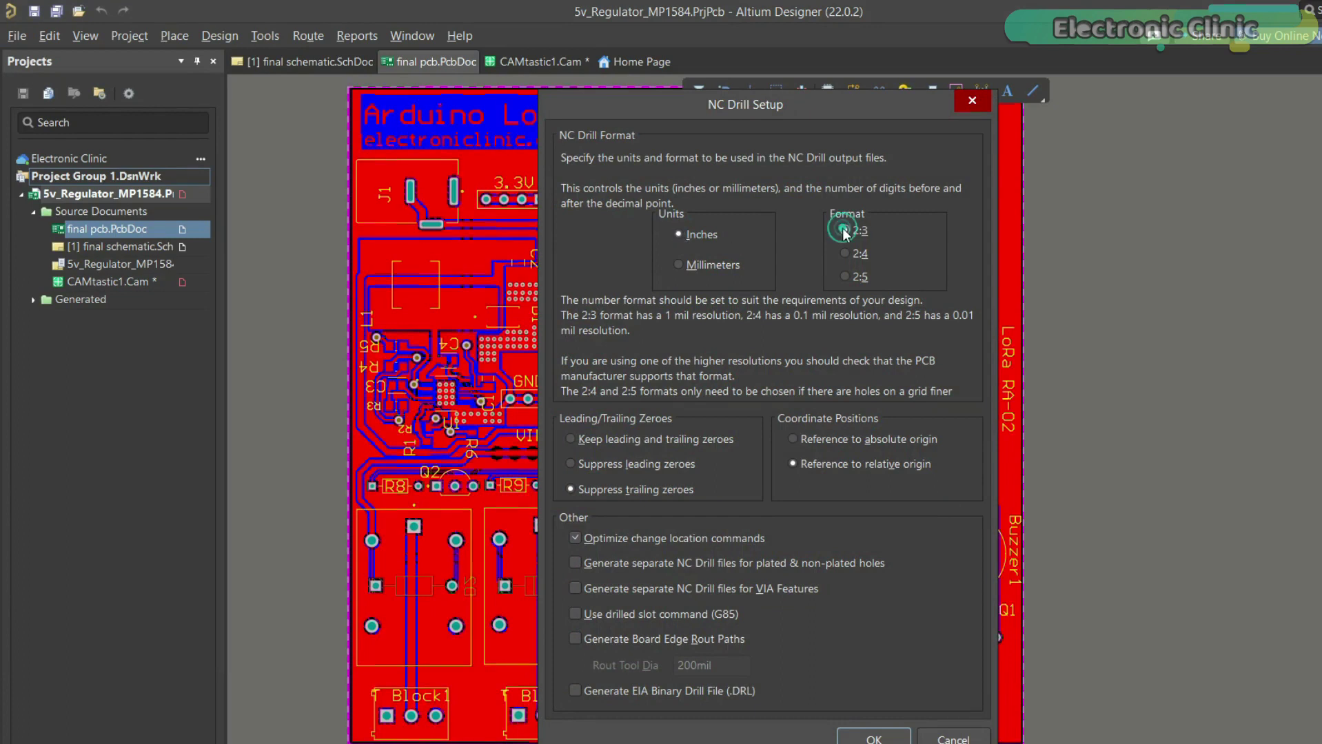
left_click(874, 738)
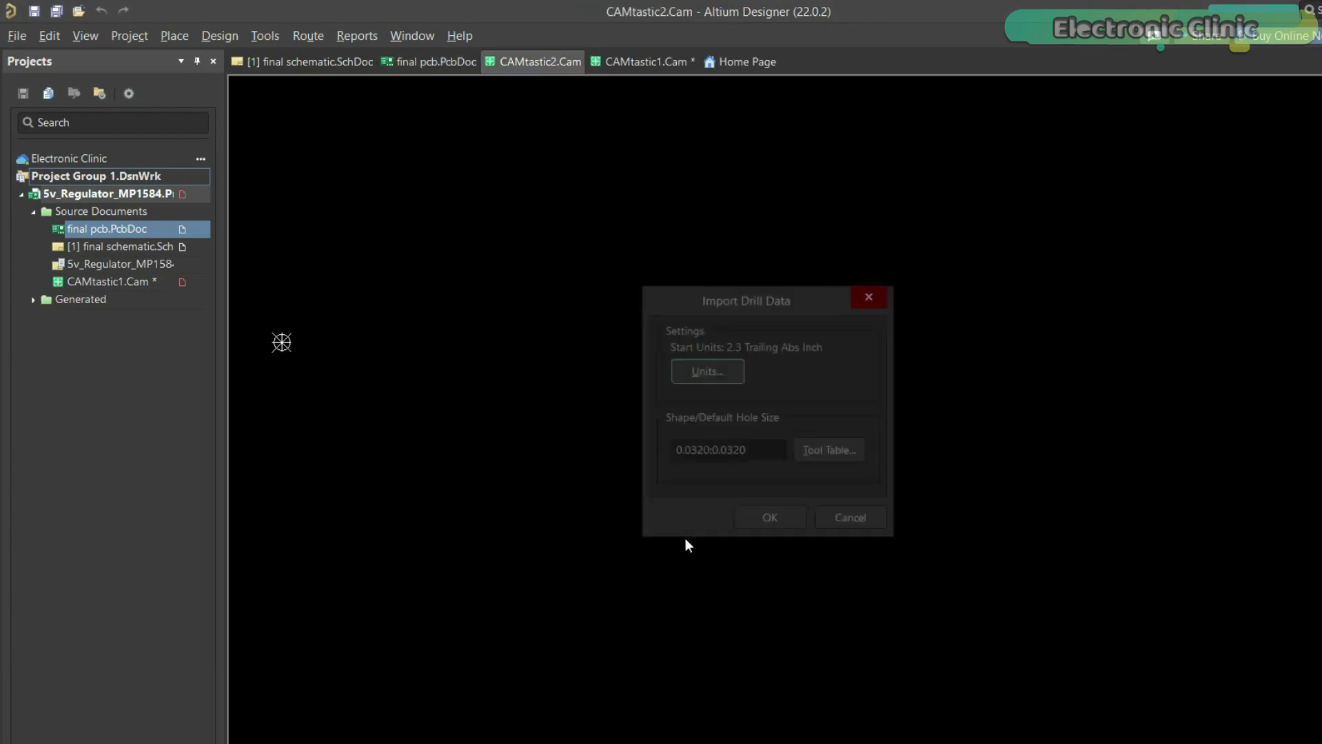
left_click(773, 522)
left_click(773, 519)
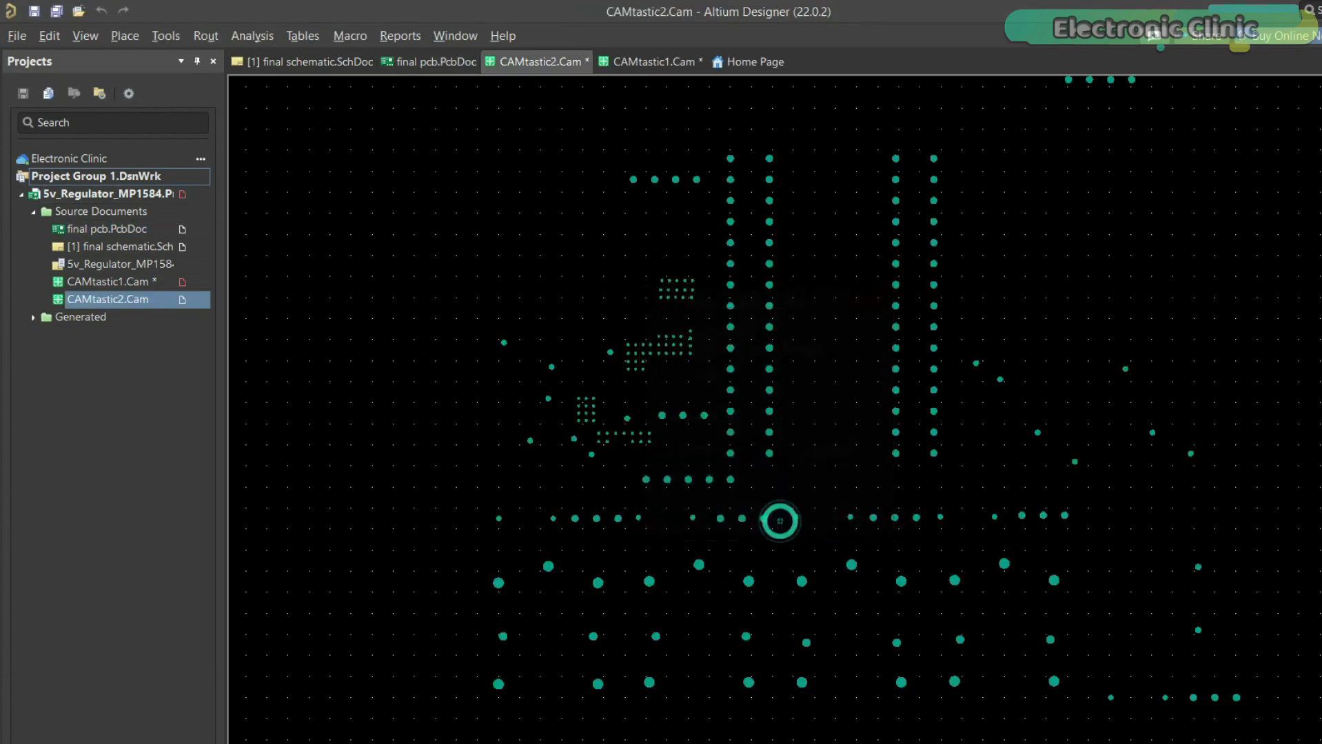
left_click(650, 65)
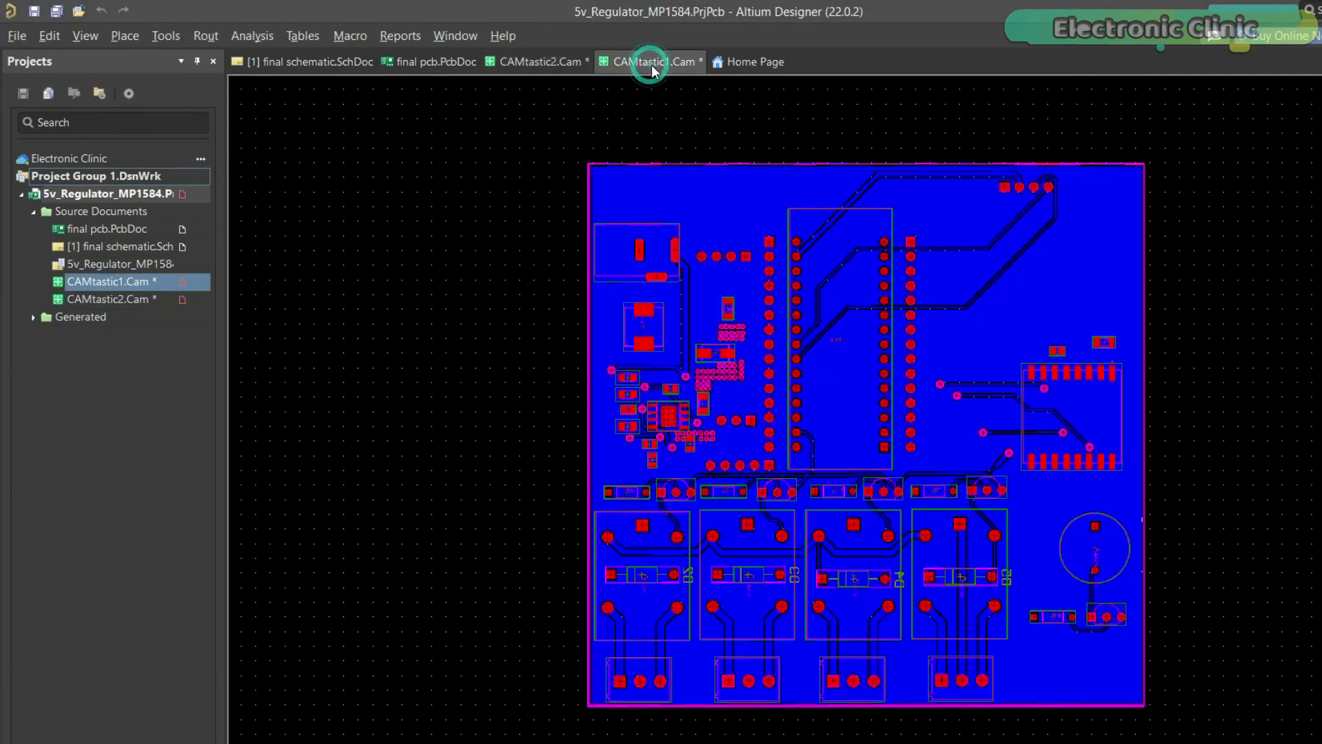
left_click(538, 62)
Open the 5v_Regulator_MP1584 project folder in File Explorer.
left_click(80, 195)
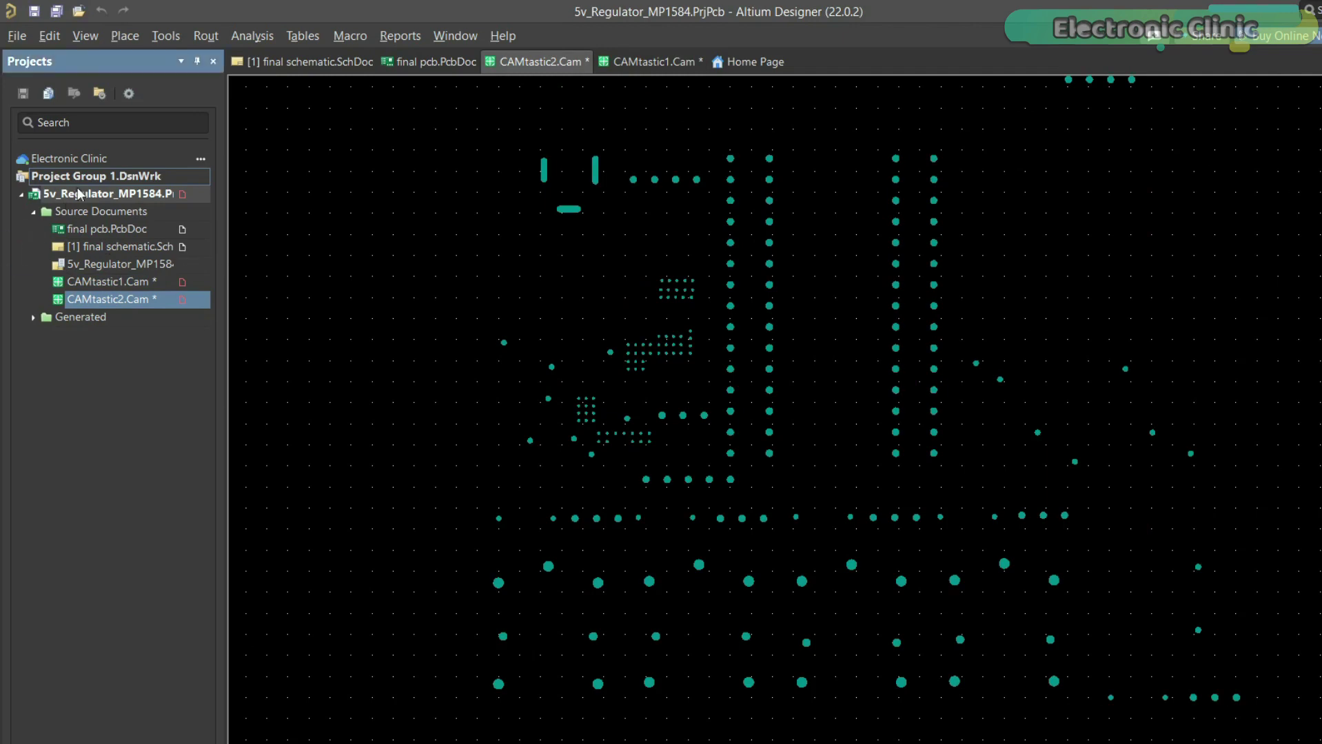
right_click(80, 198)
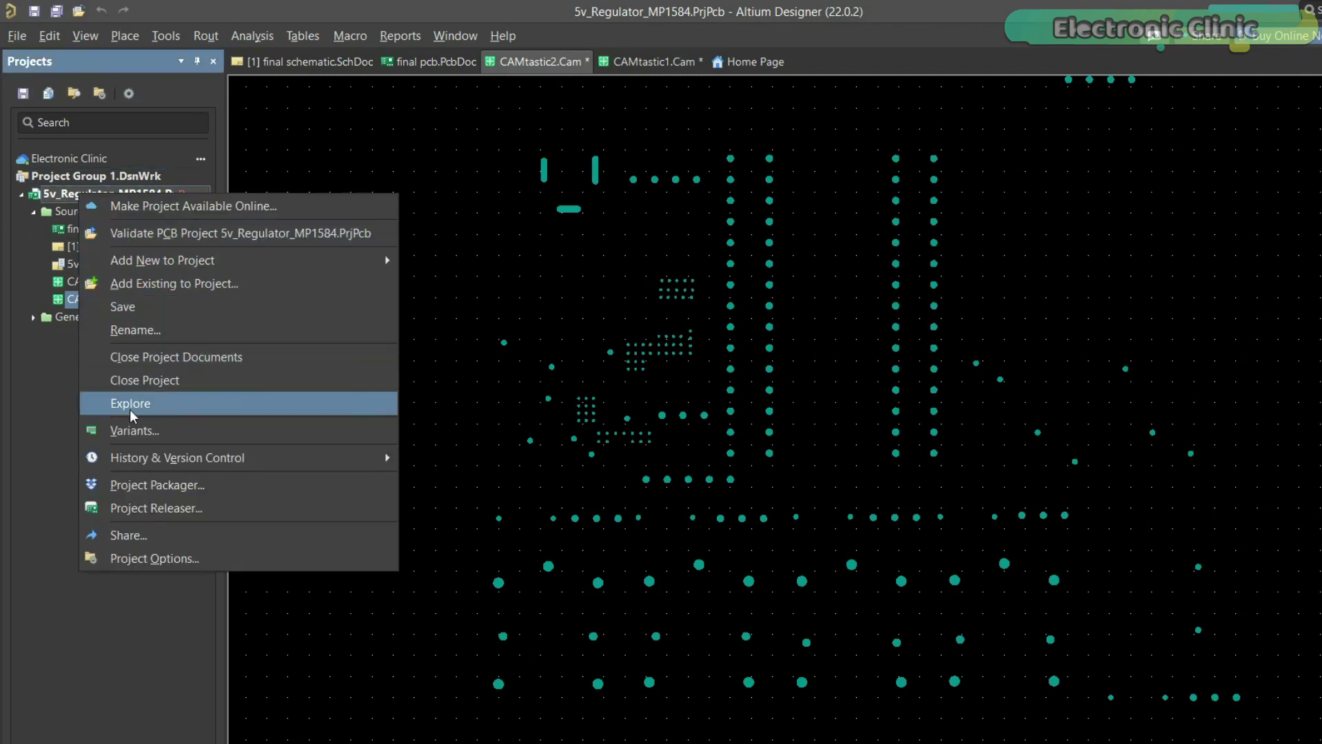
left_click(177, 407)
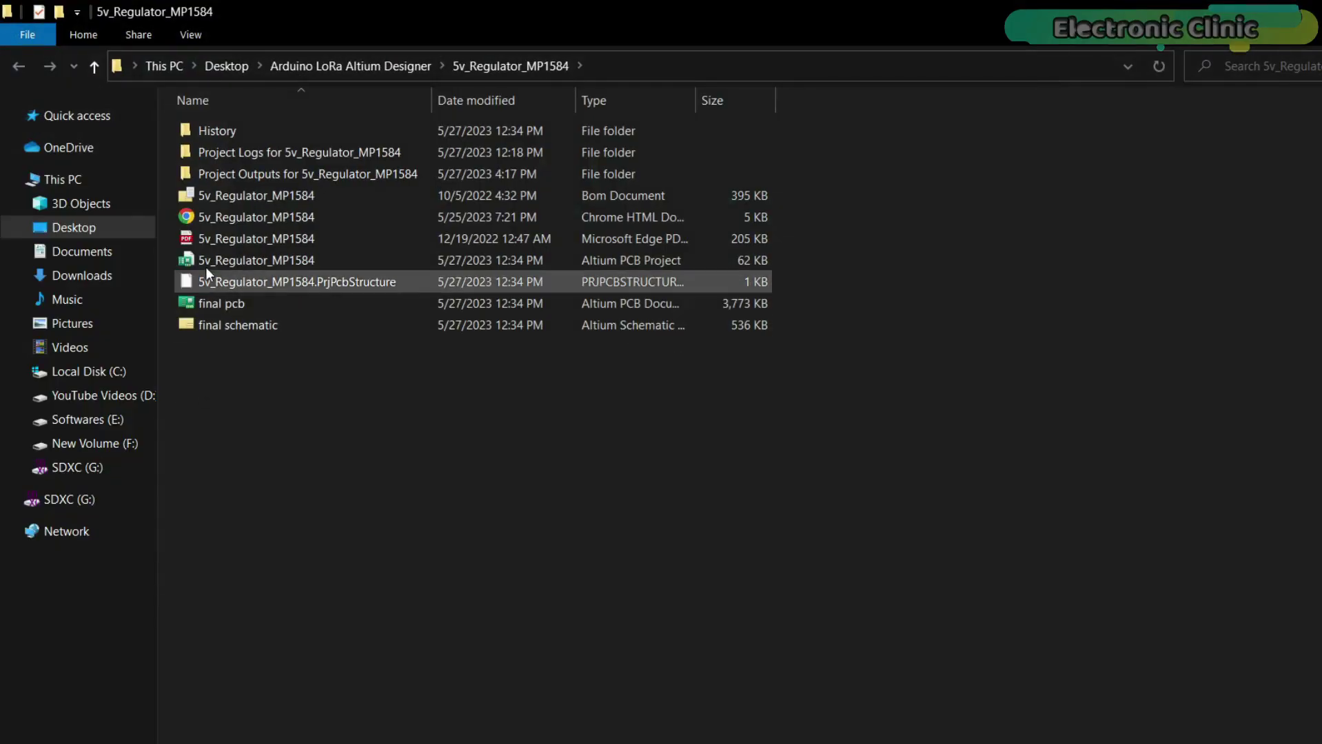
Open the Project Outputs for 5v_Regulator_MP1584 folder and browse the generated Gerber and drill files.
left_click(308, 172)
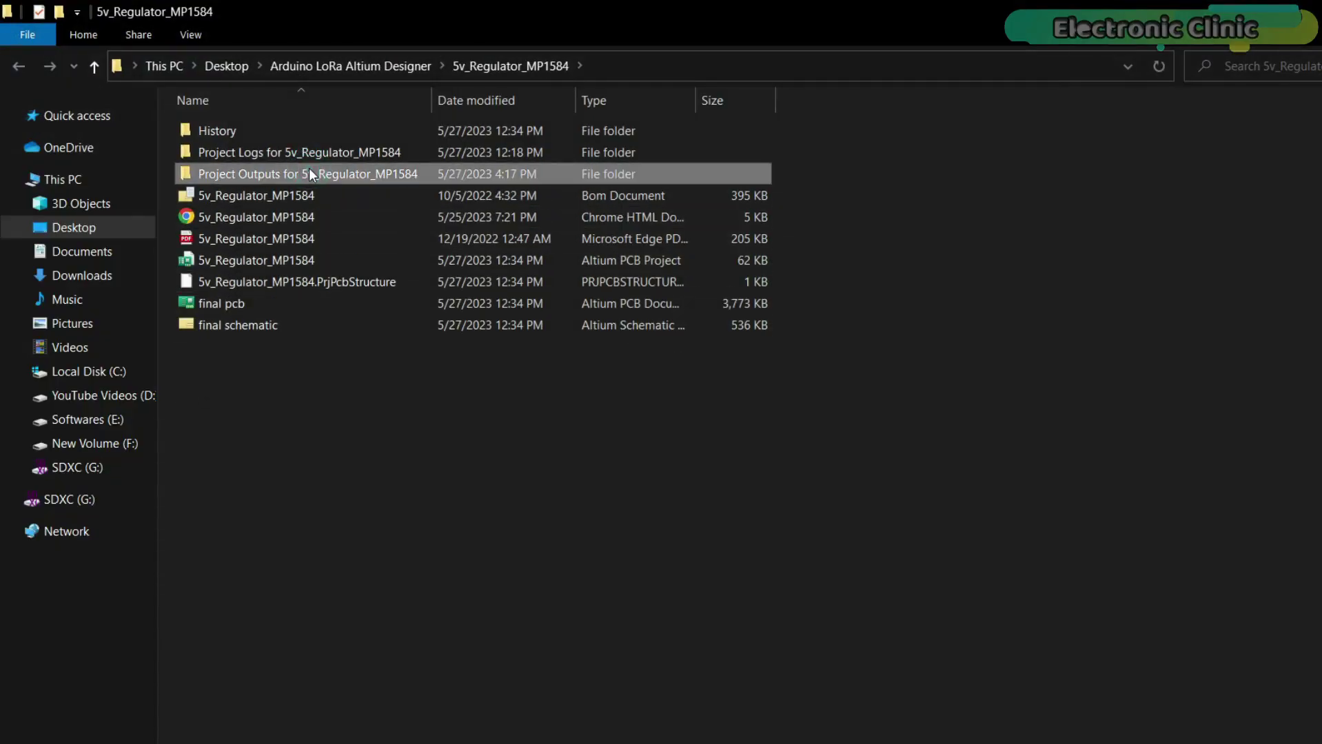
double_click(308, 174)
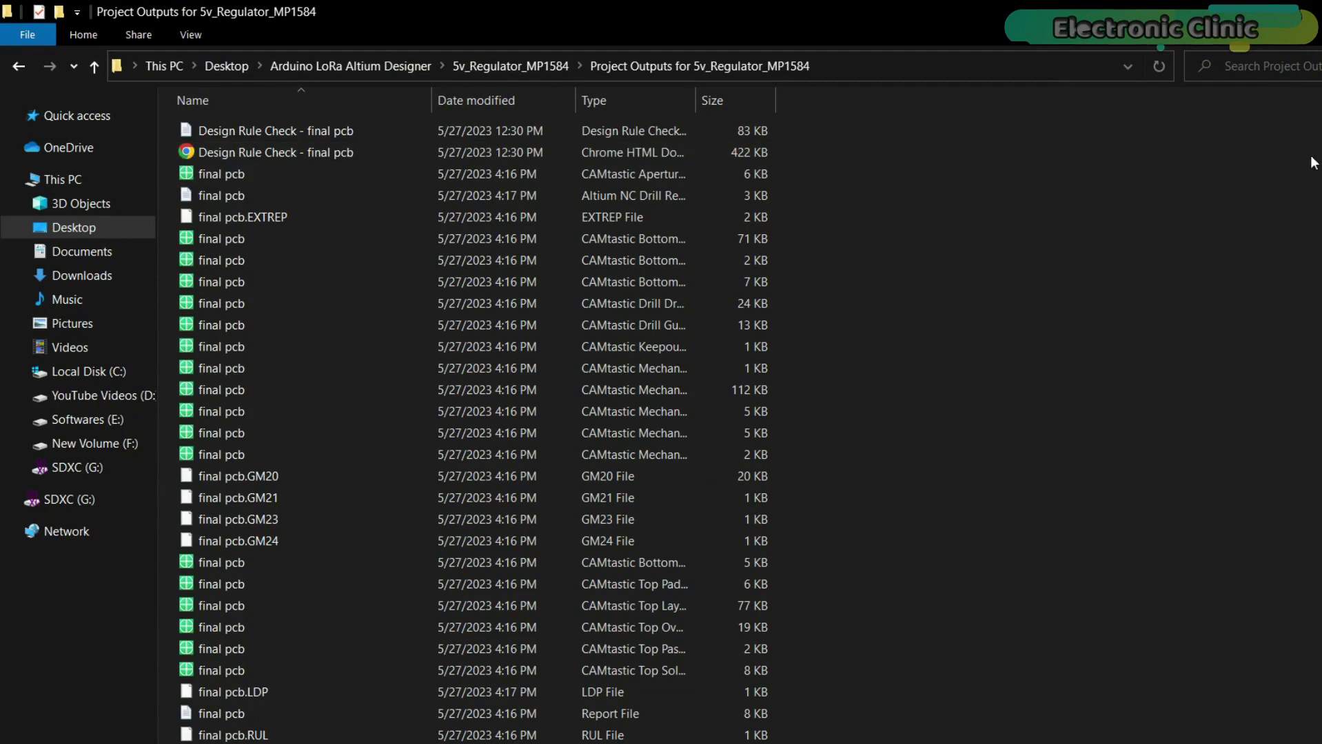
scroll(473, 427, "down", 1)
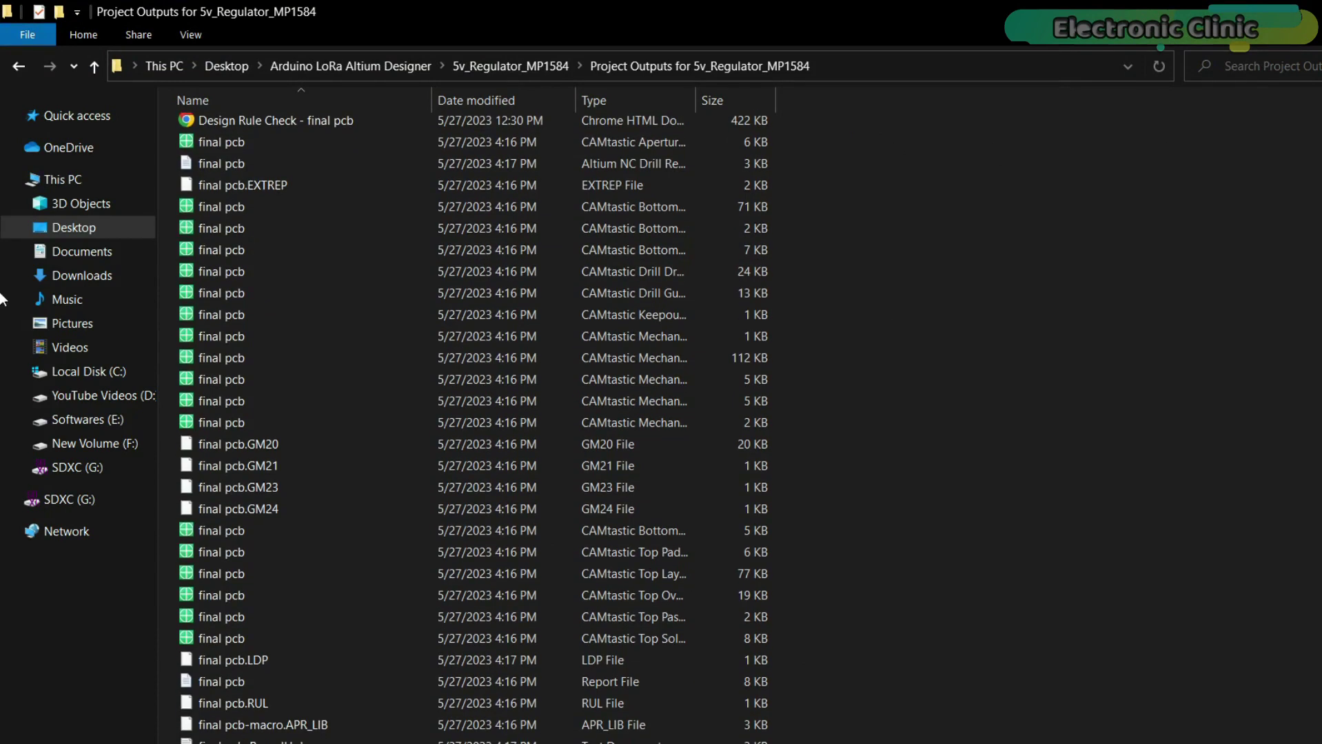
scroll(359, 550, "up", 1)
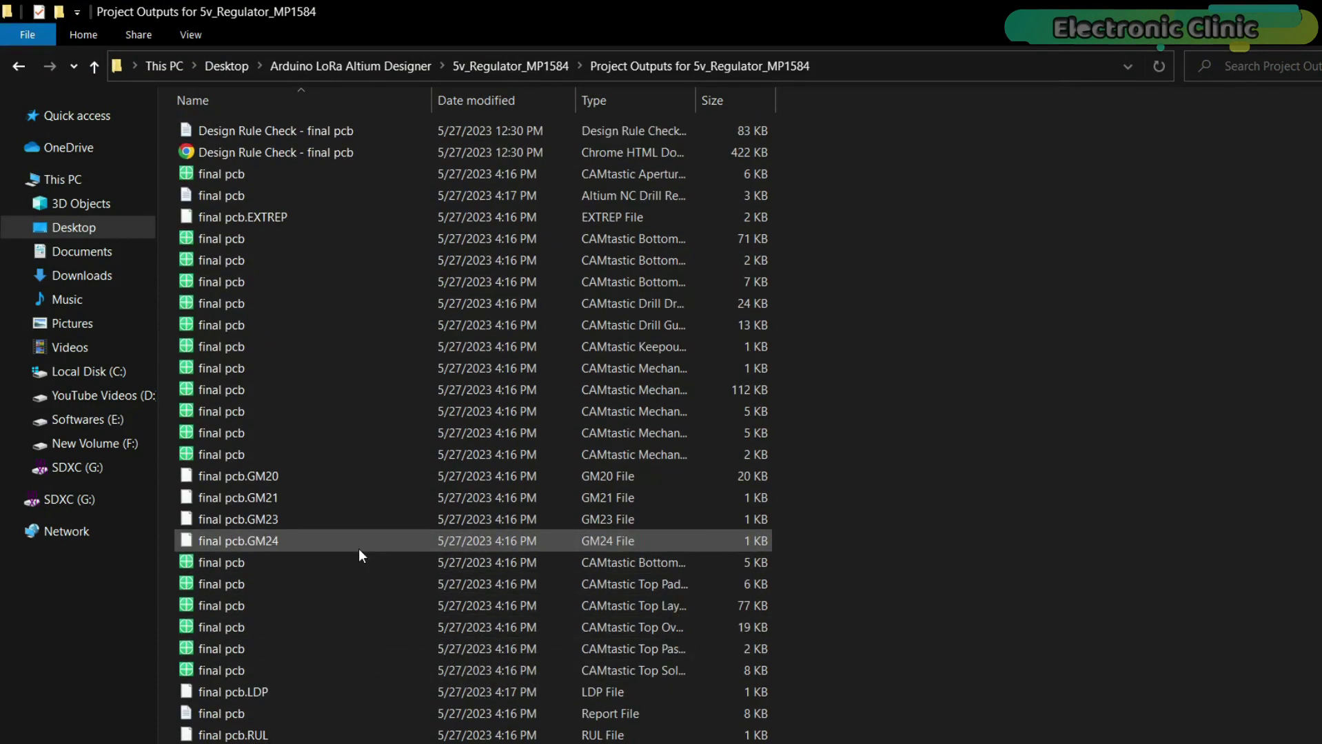
scroll(372, 366, "down", 1)
scroll(371, 366, "up", 1)
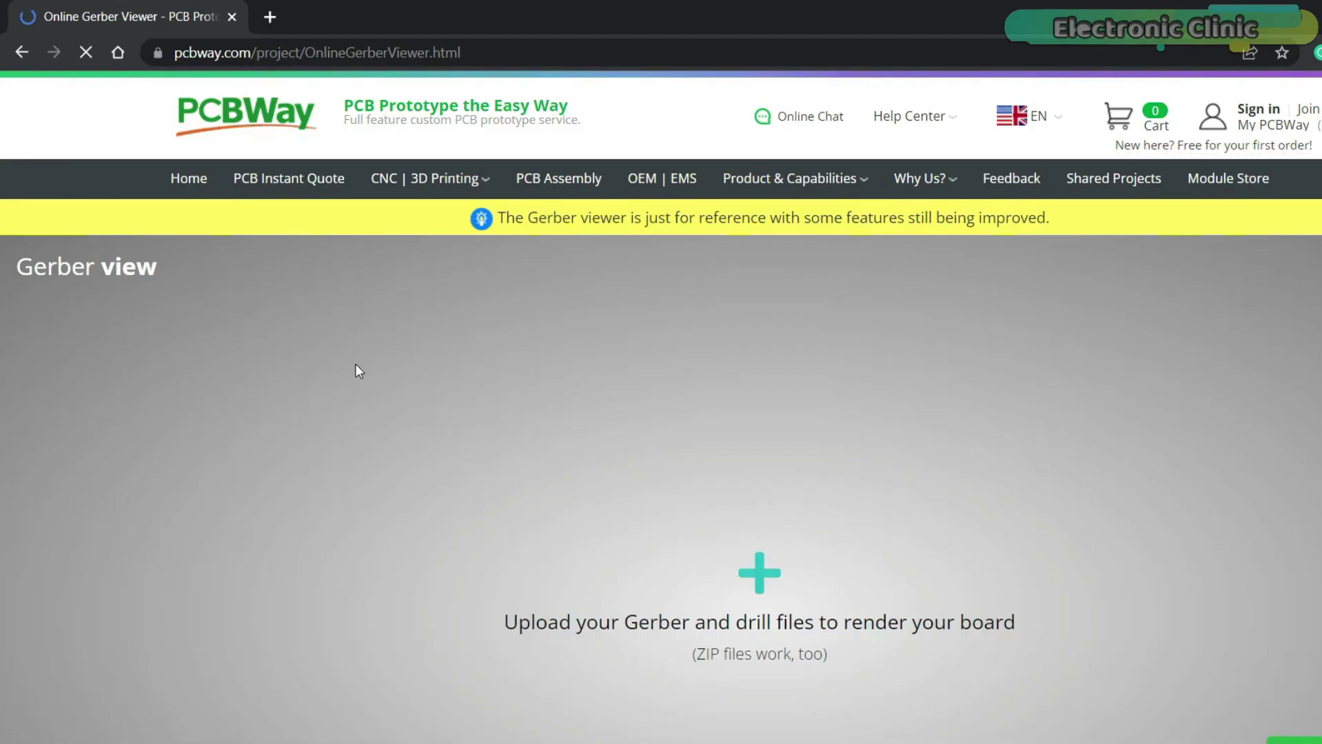
Upload the Gerber and drill files to PCBWay's Online Gerber Viewer and show the layer-by-layer render.
scroll(356, 363, "down", 1)
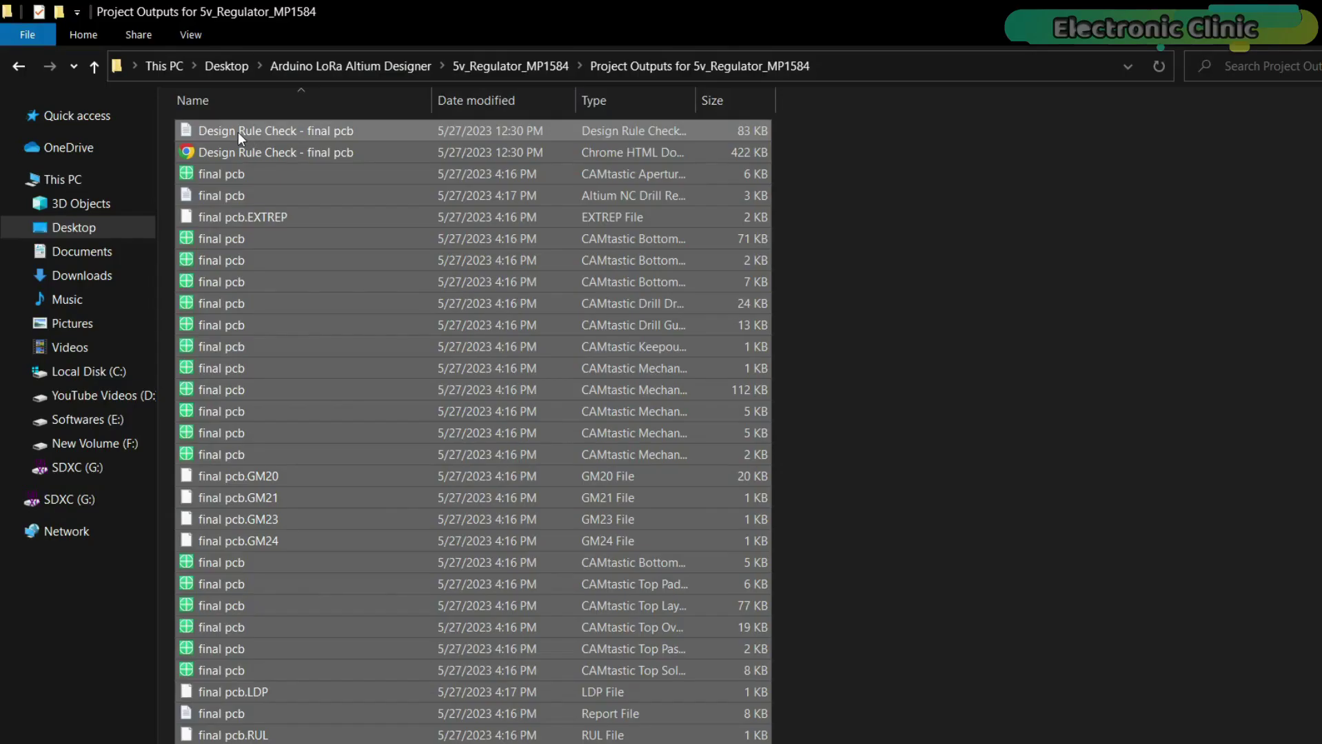
left_click_drag(238, 131, 656, 487)
left_click(676, 145)
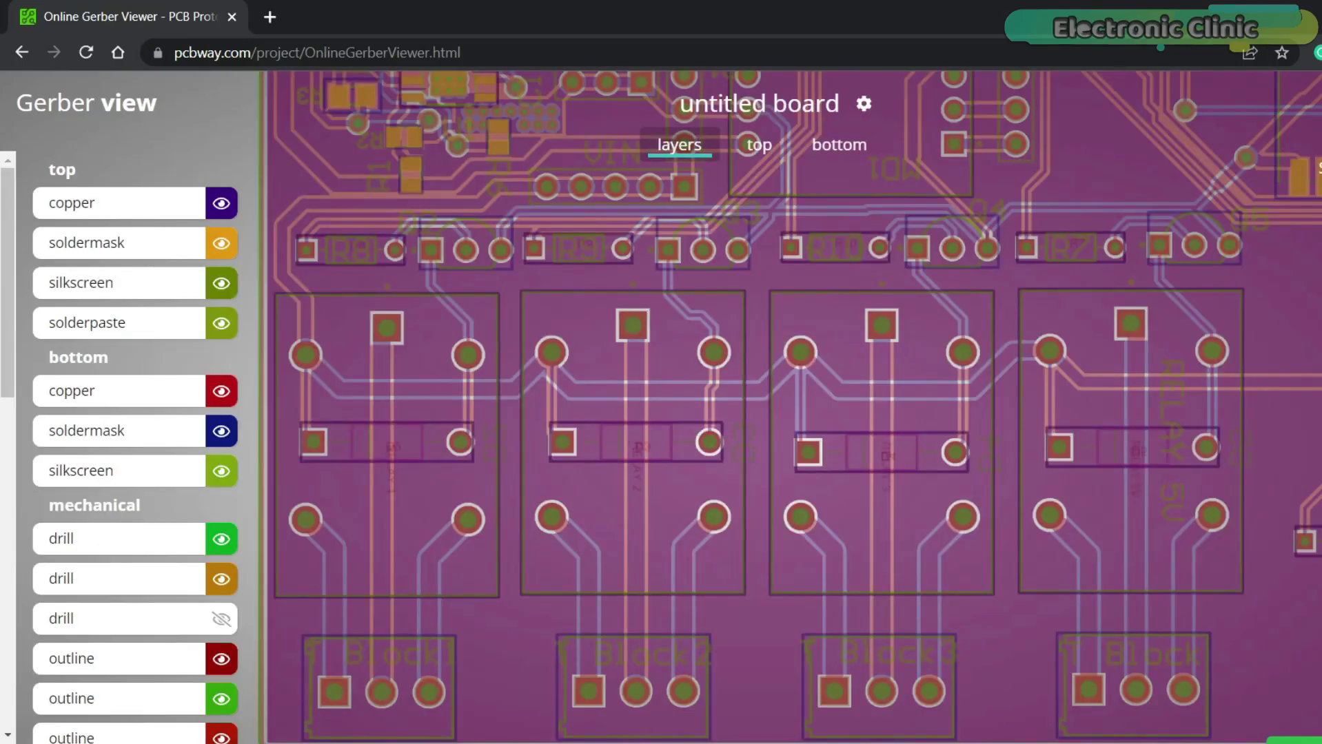
right_click(769, 394)
left_click(722, 338)
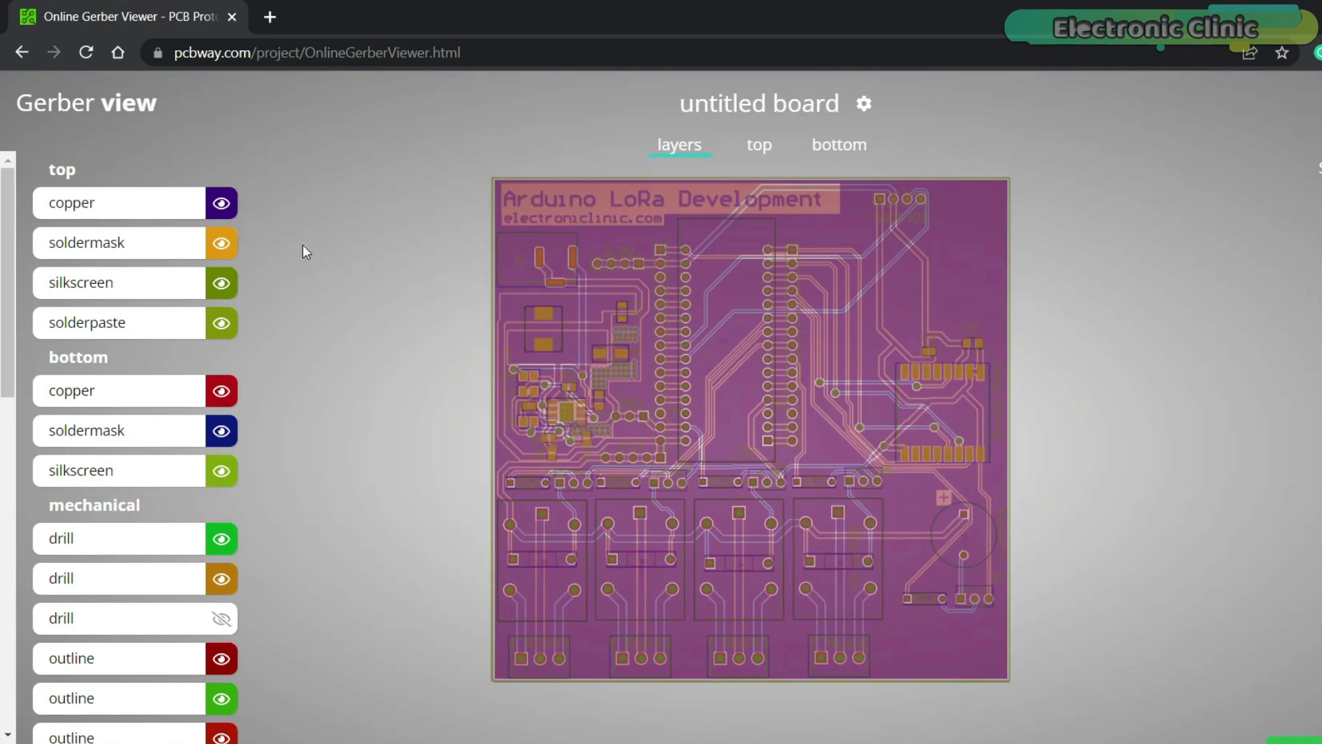
Toggle the top and bottom copper, soldermask, silkscreen, paste and drill layers off, then back on.
left_click(221, 204)
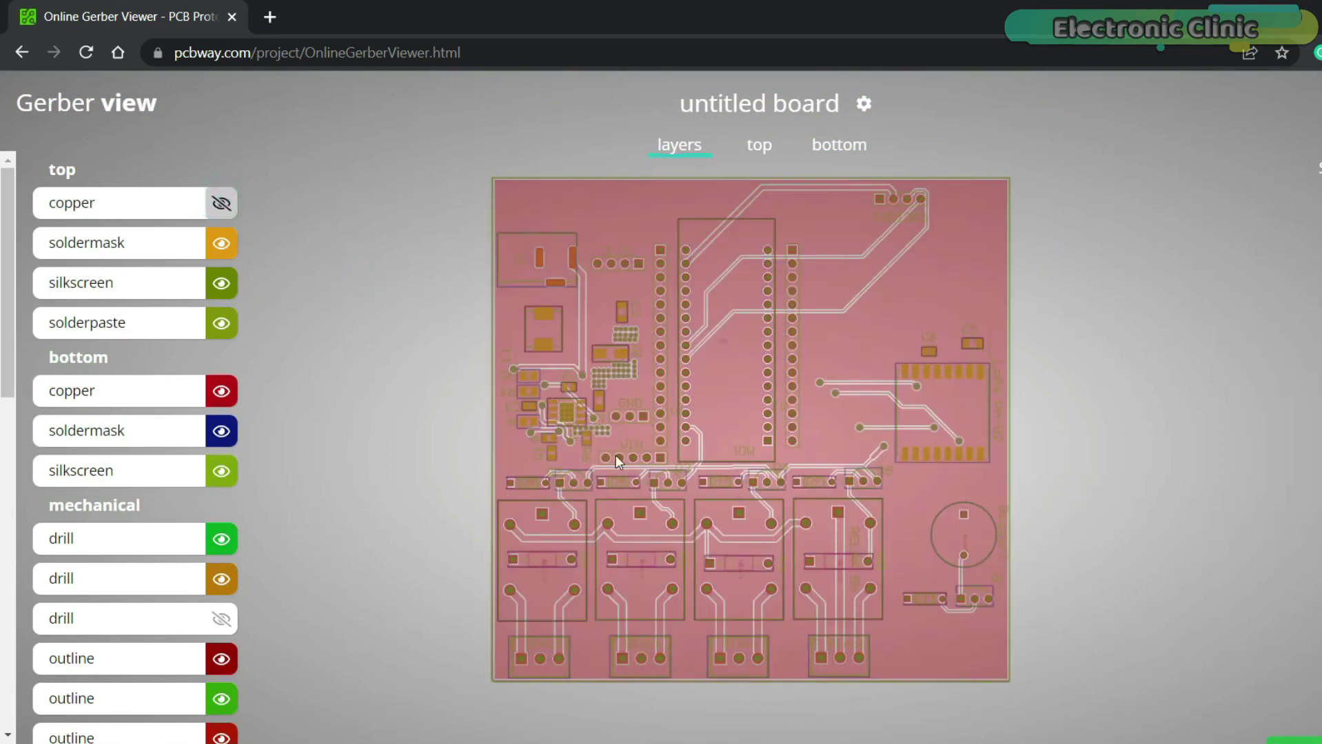
left_click(223, 246)
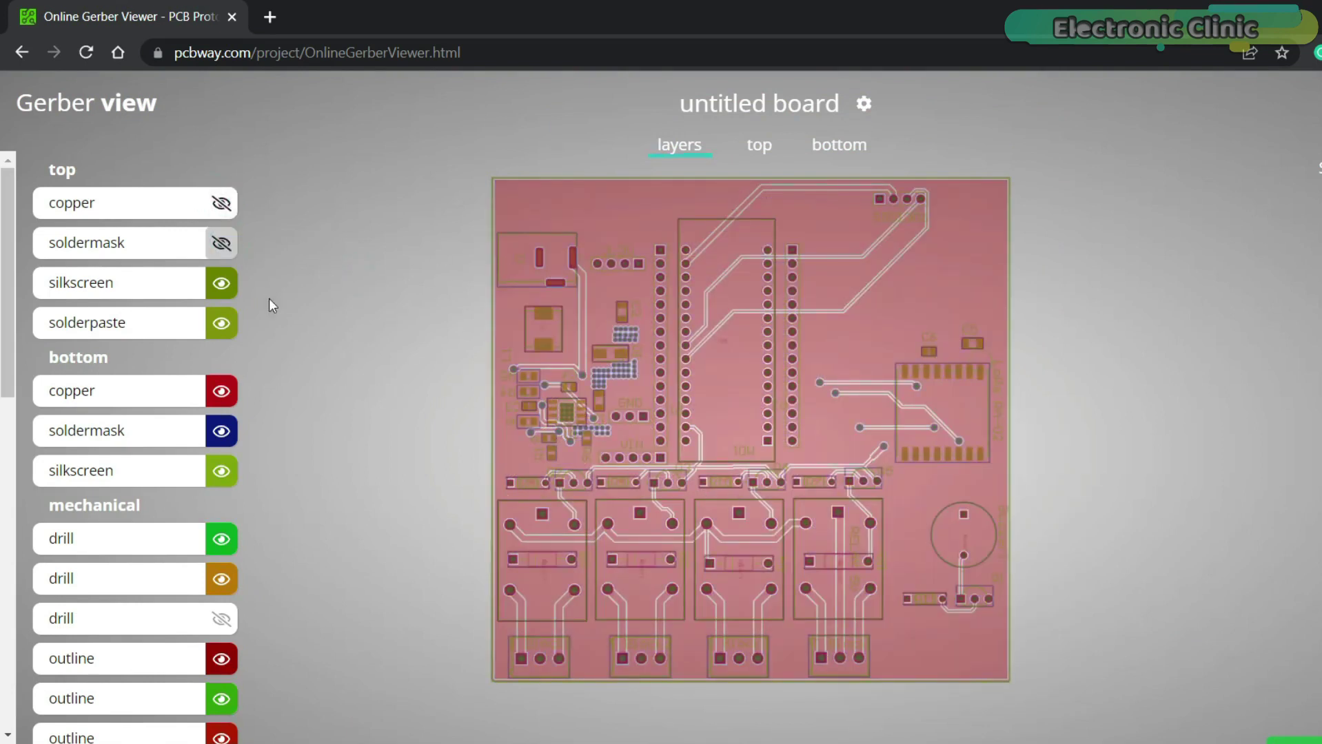
left_click(221, 281)
left_click(221, 324)
left_click(225, 392)
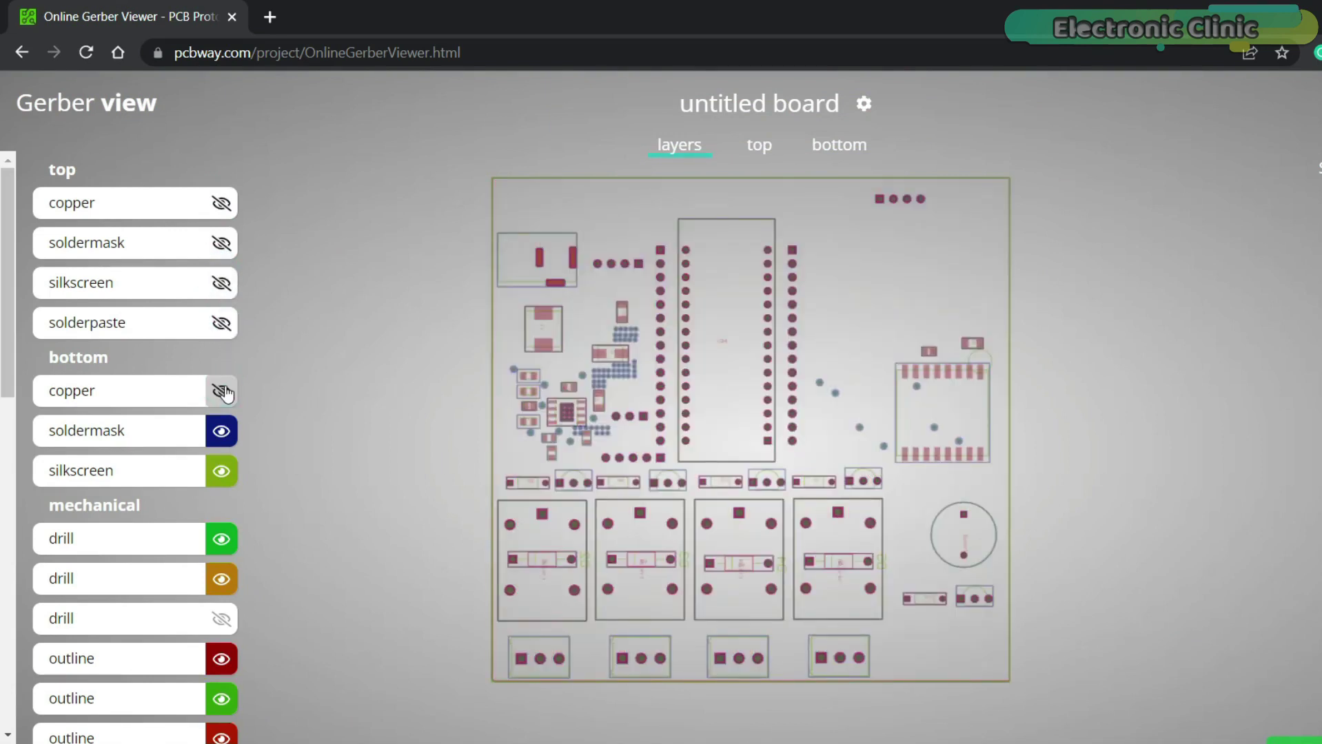
left_click(225, 392)
left_click(222, 432)
left_click(221, 470)
left_click(220, 540)
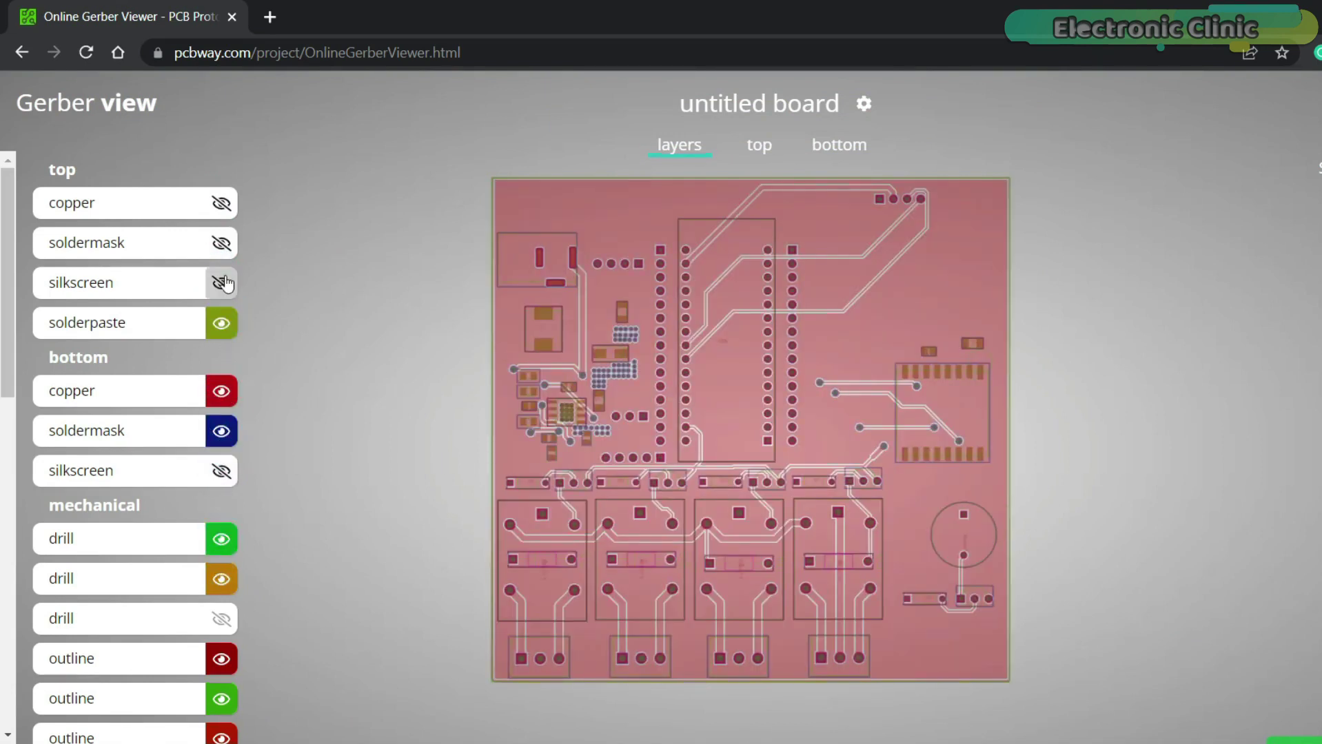
left_click(221, 619)
key("ctrl+plus")
key("ctrl+plus")
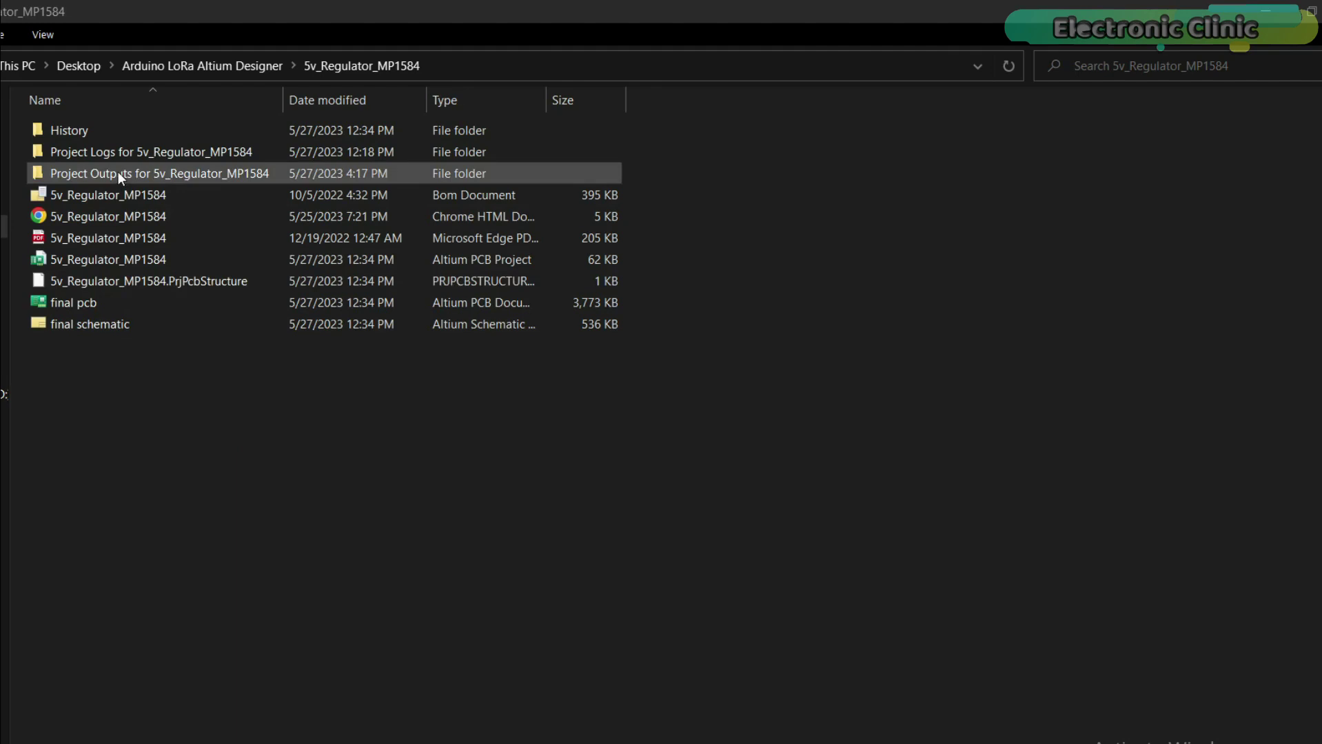
Pack the Project Outputs folder into a rar archive named GerberFiles_arduino_devBoard.
right_click(117, 173)
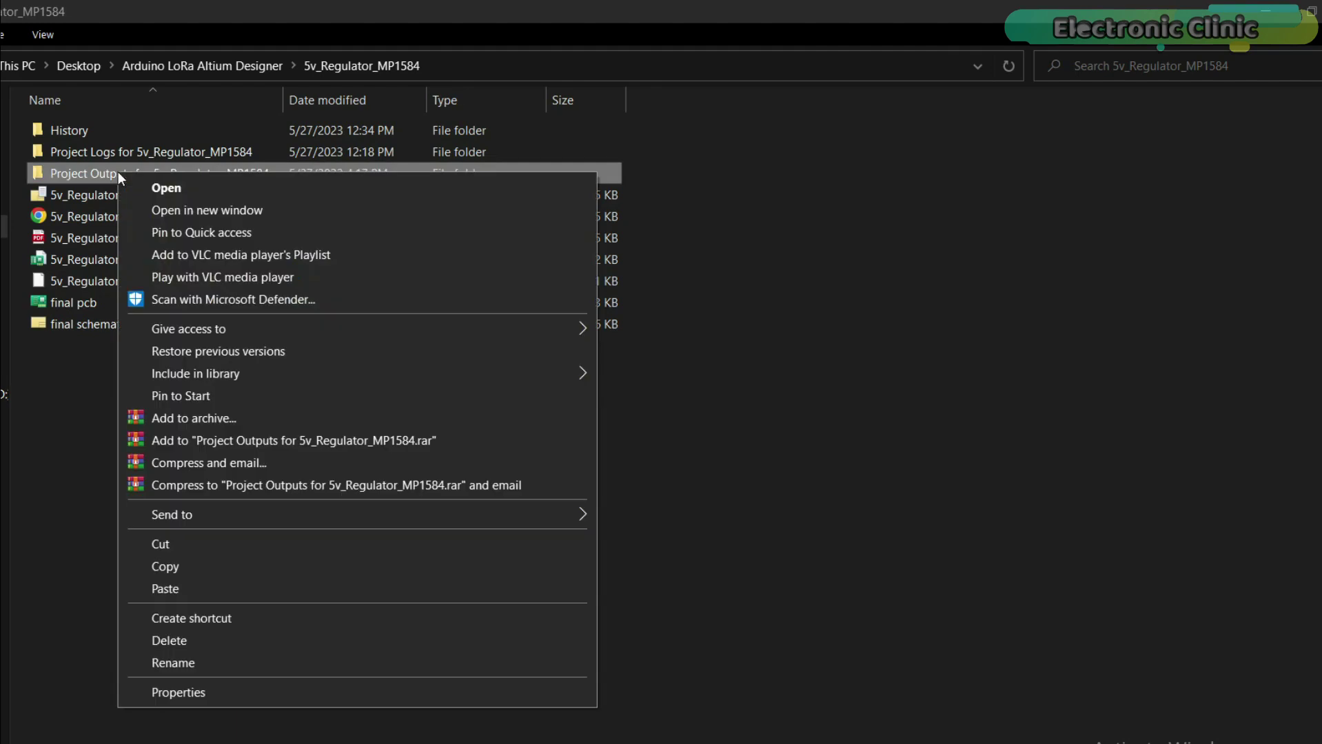
left_click(261, 445)
left_click(199, 346)
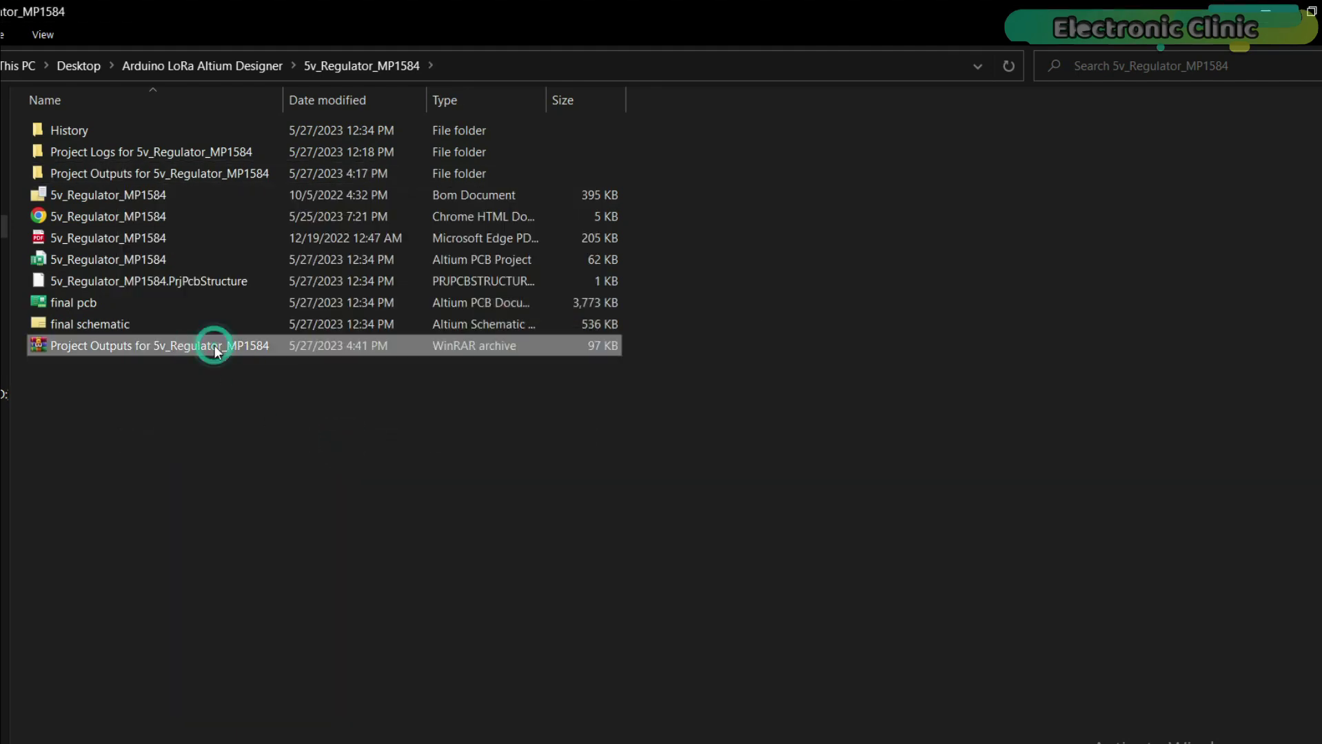
left_click(215, 344)
type("GerberFiles_arduino_devBoard")
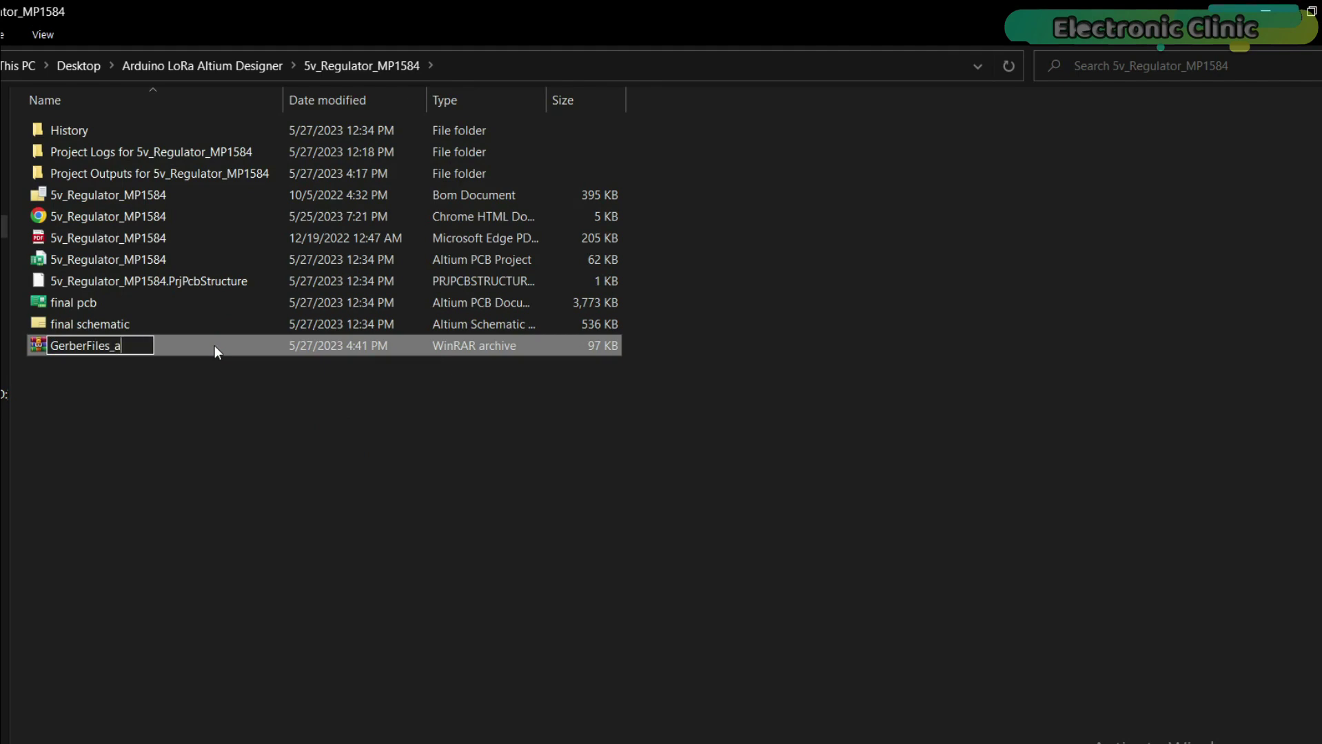
key("Return")
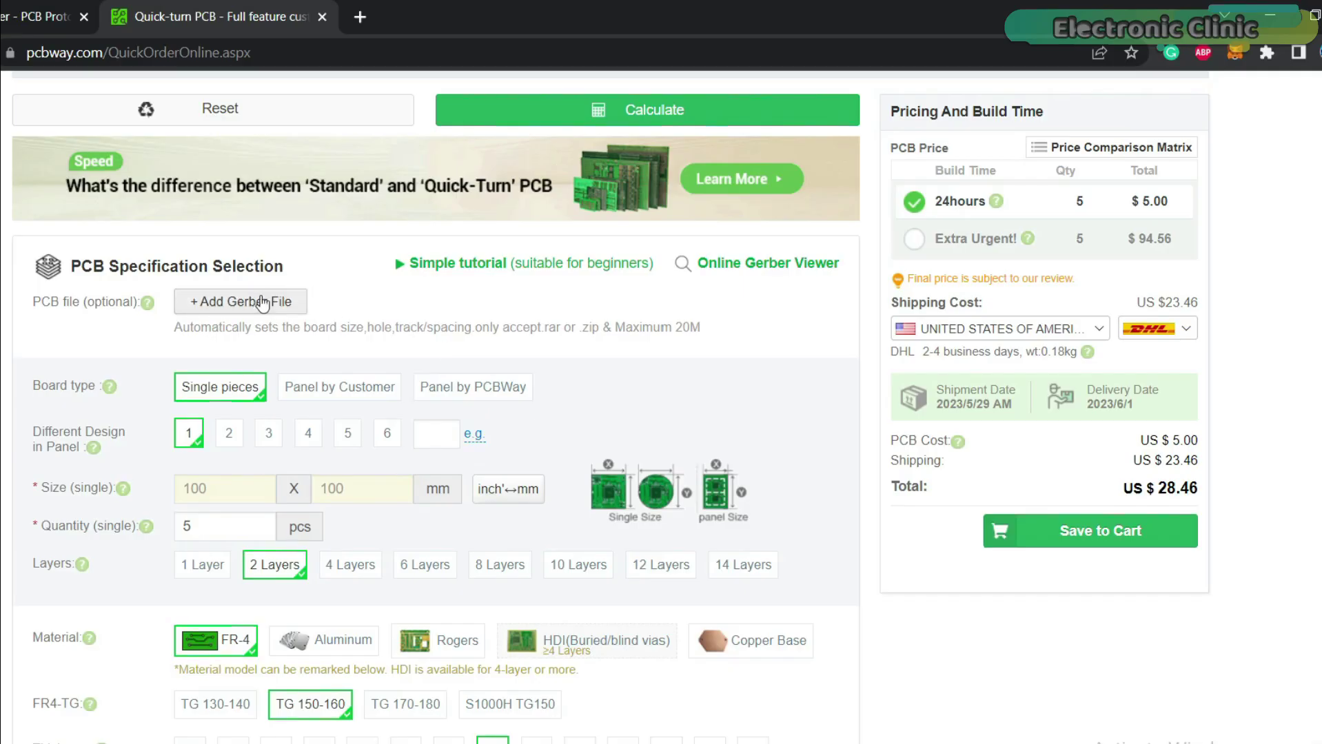
Upload the Arduino_Nano_GerberFiles archive and set the board to 2 layers.
left_click(256, 301)
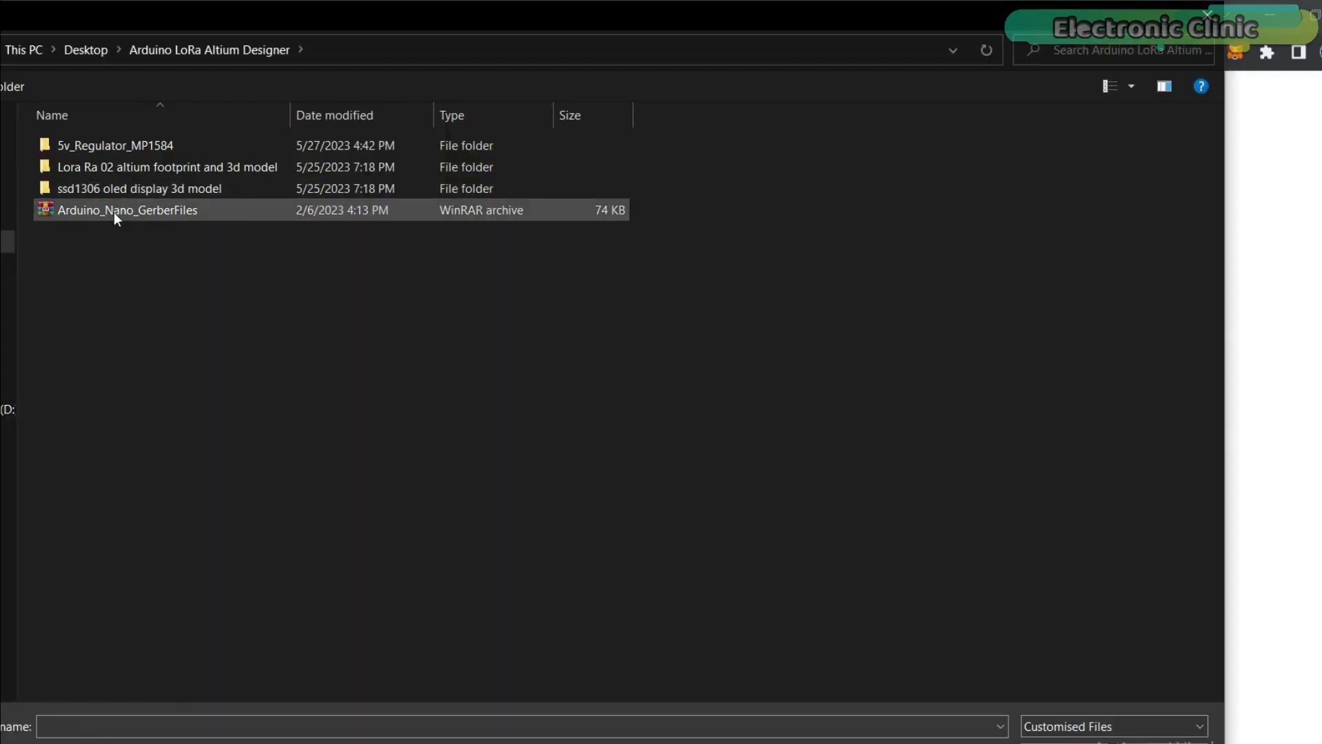
double_click(113, 214)
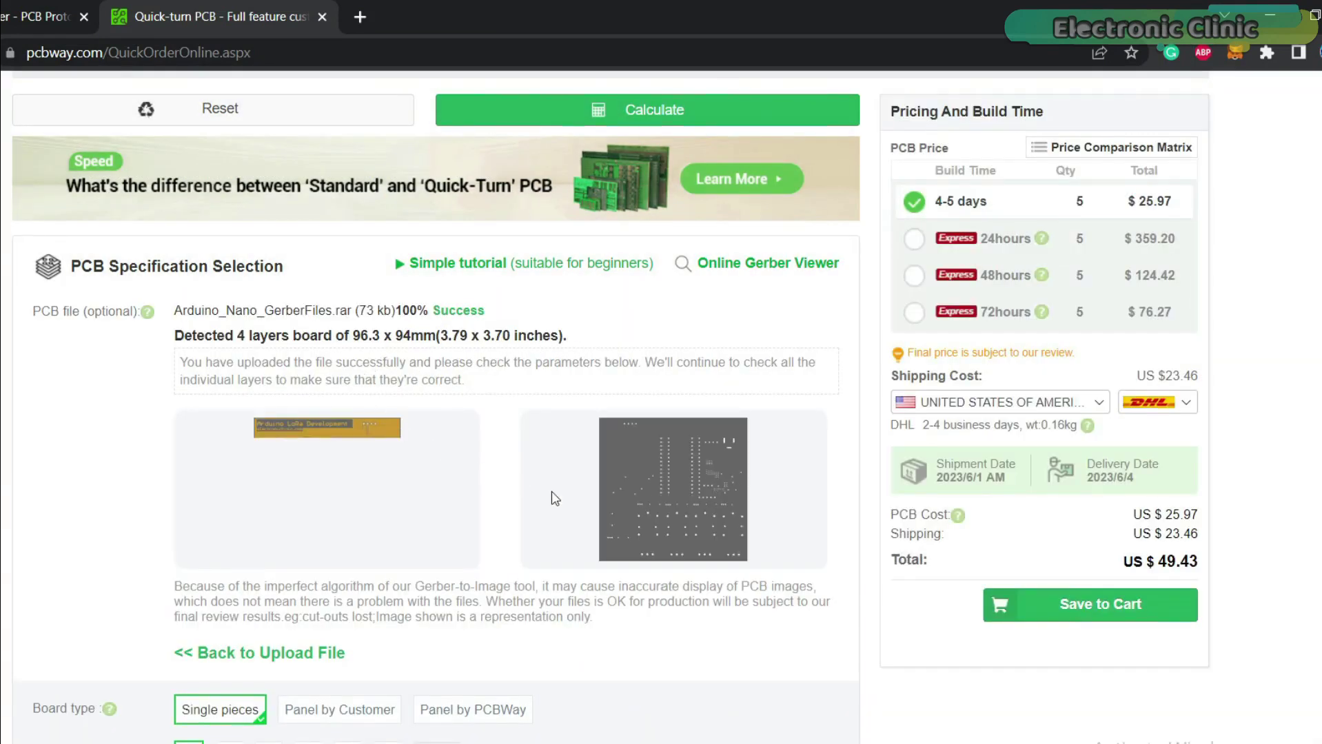
scroll(607, 524, "down", 4)
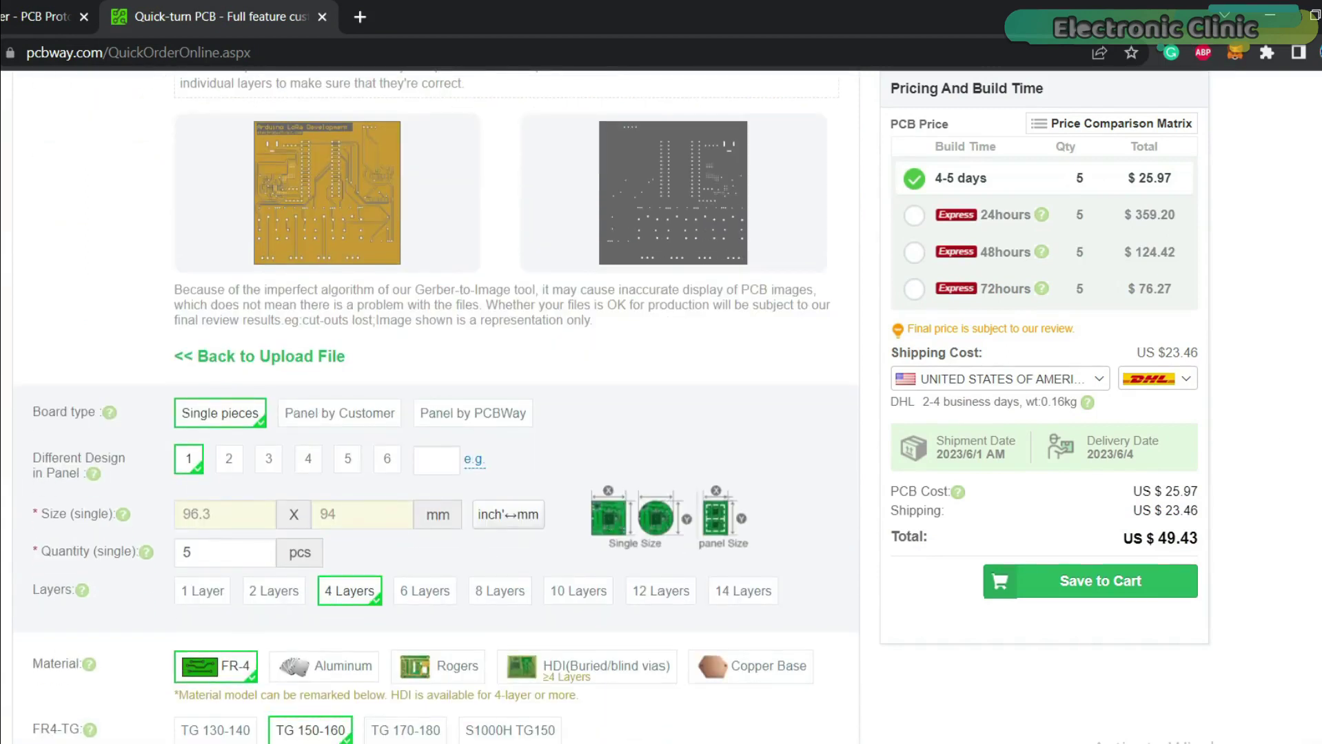
scroll(273, 466, "down", 2)
left_click(273, 466)
Add an SMD stencil to the PCBWay order.
scroll(273, 466, "down", 4)
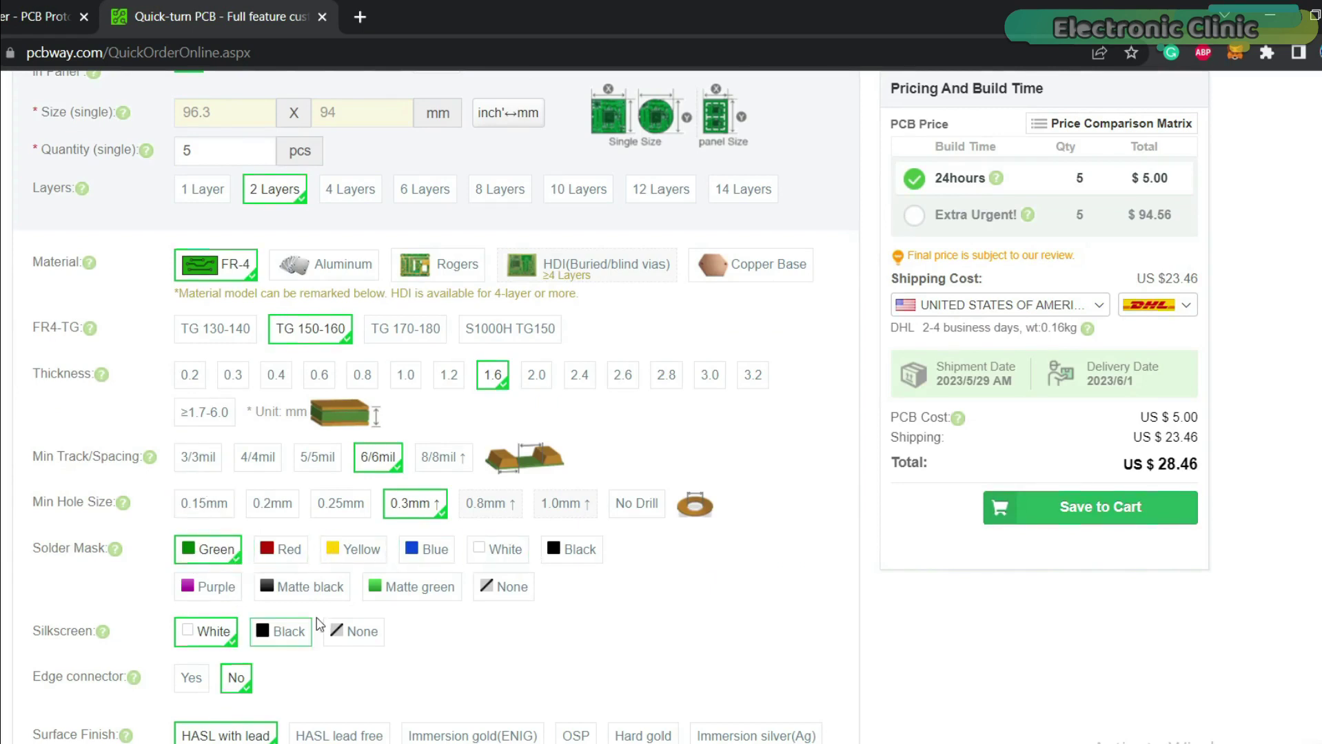
scroll(475, 454, "down", 2)
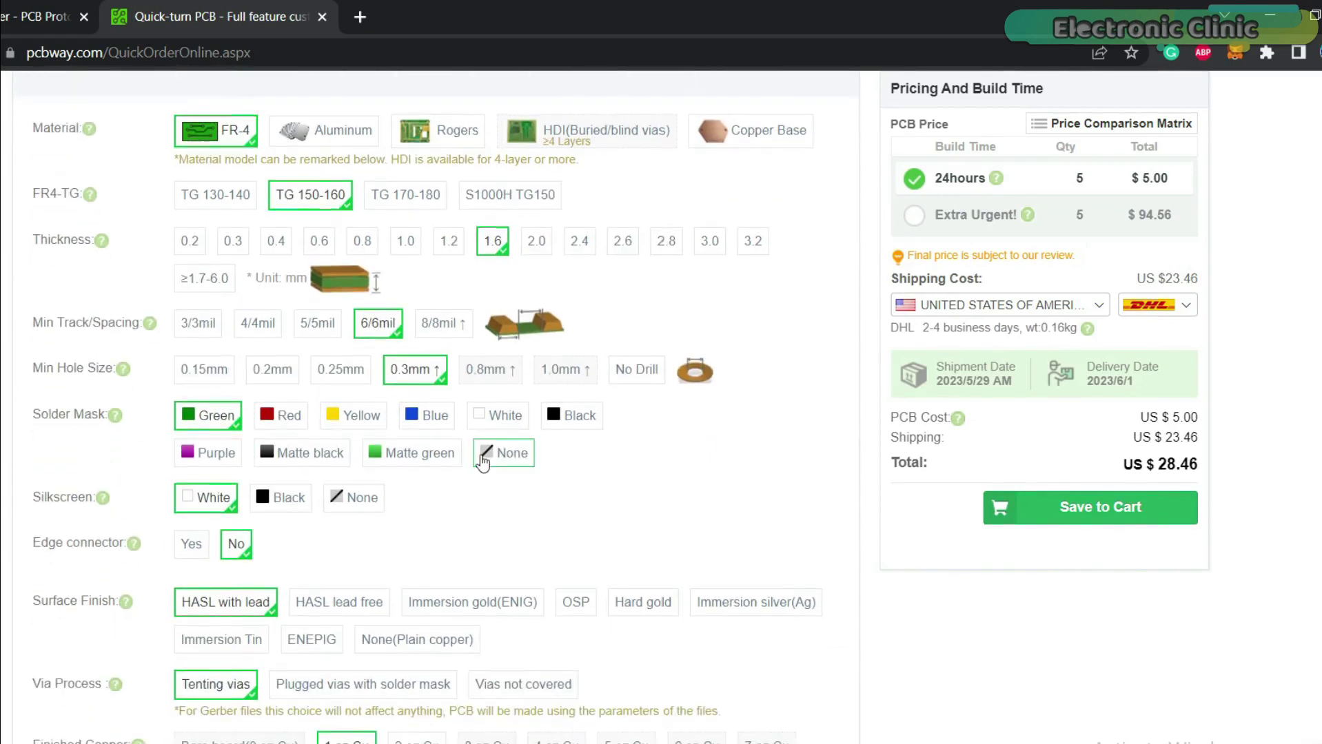
scroll(482, 463, "down", 2)
scroll(303, 476, "down", 3)
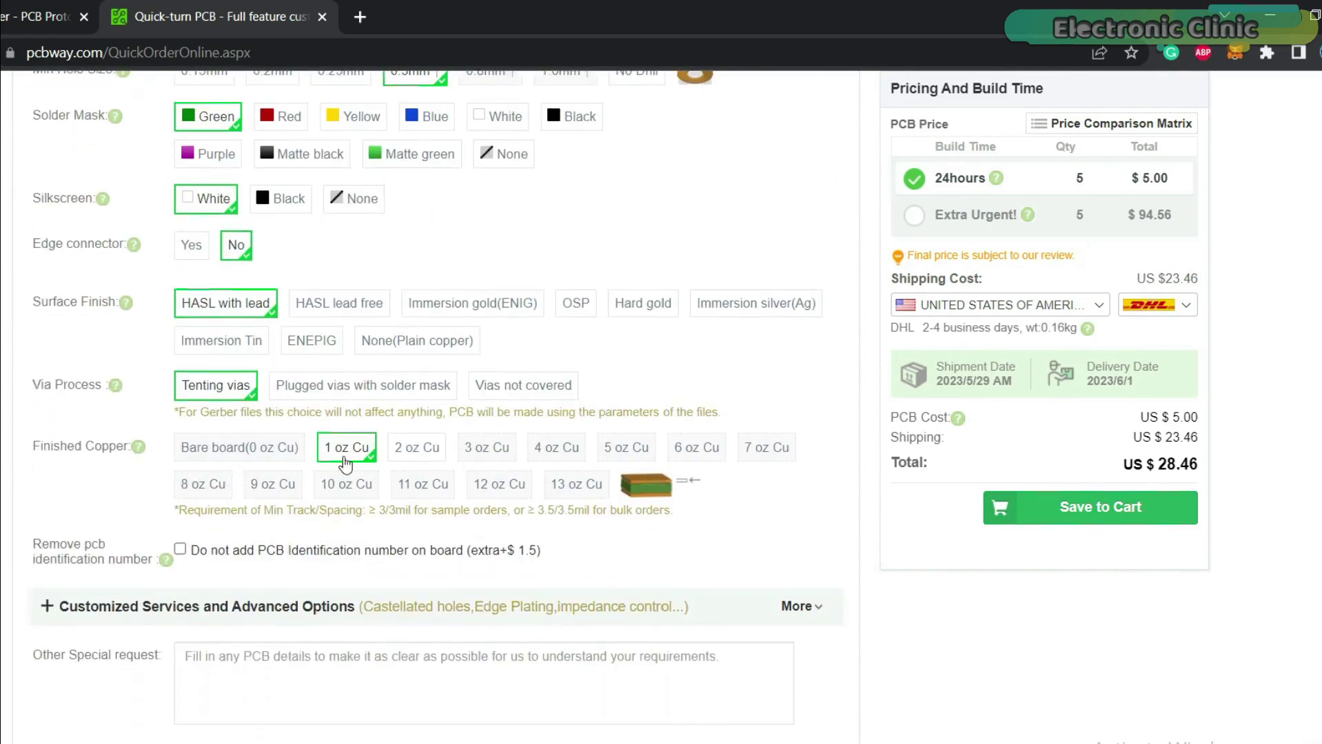
scroll(277, 383, "down", 4)
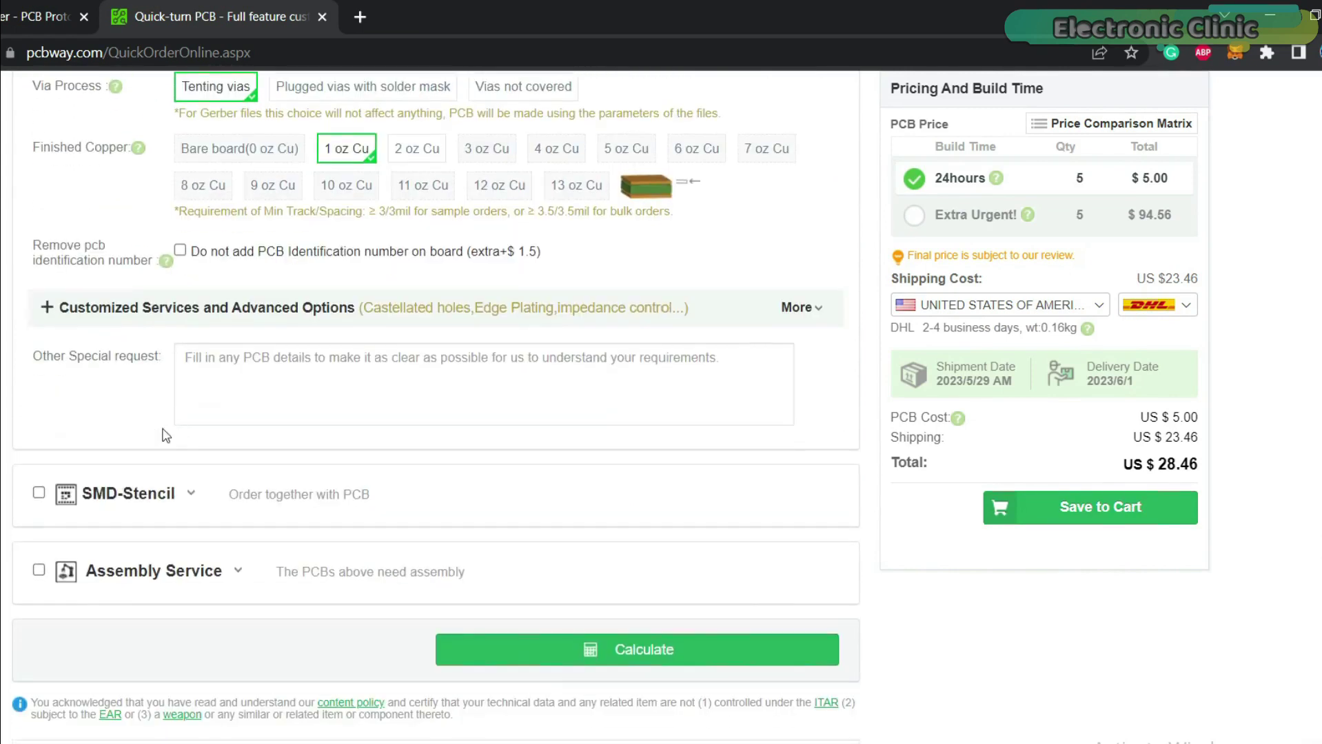
left_click(36, 493)
scroll(894, 499, "up", 6)
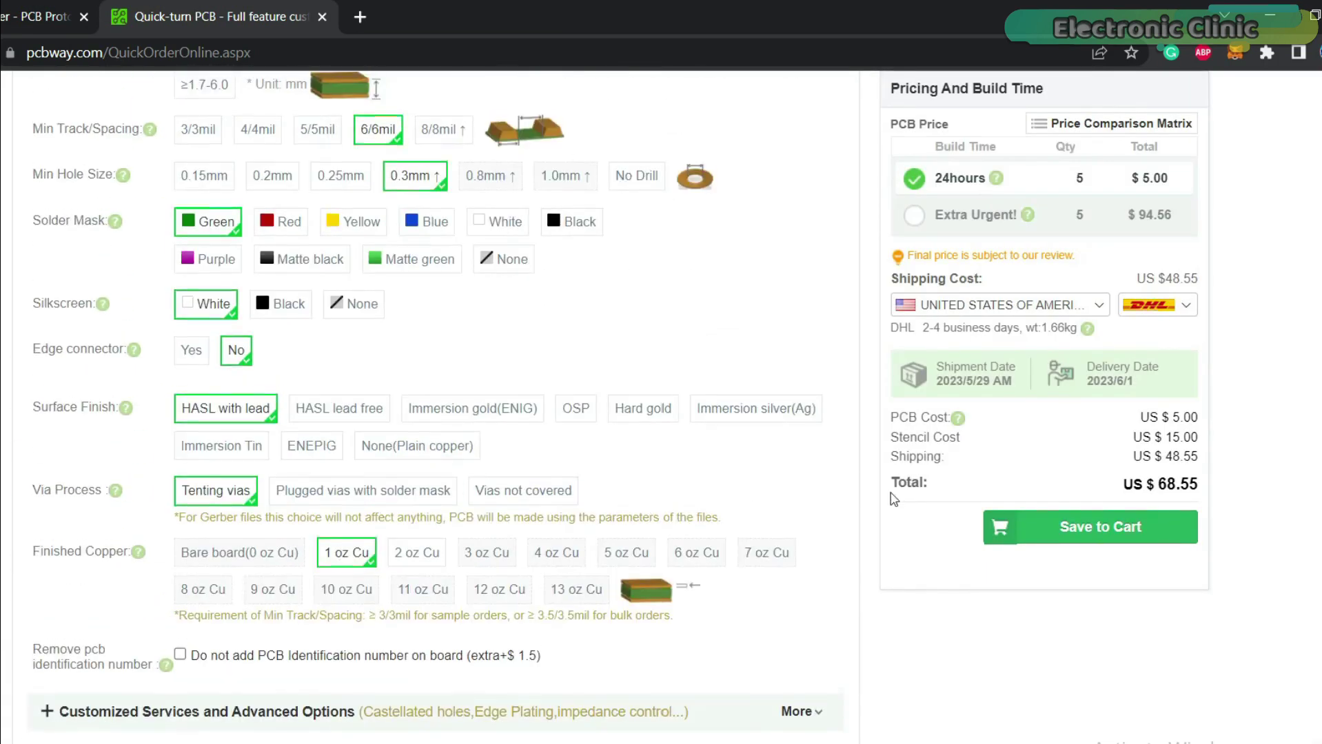
scroll(894, 499, "up", 1)
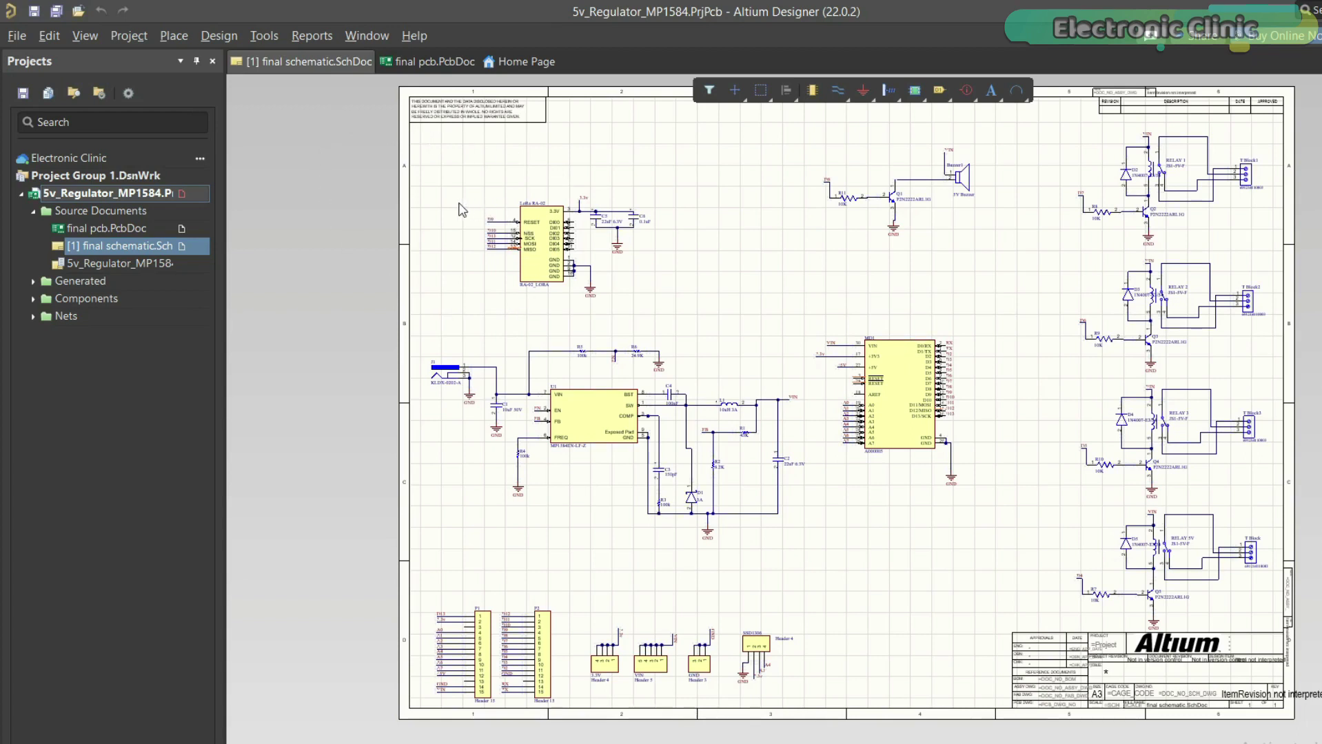
Generate the project's Bill of Materials from Reports and open its spreadsheet preview.
left_click(304, 36)
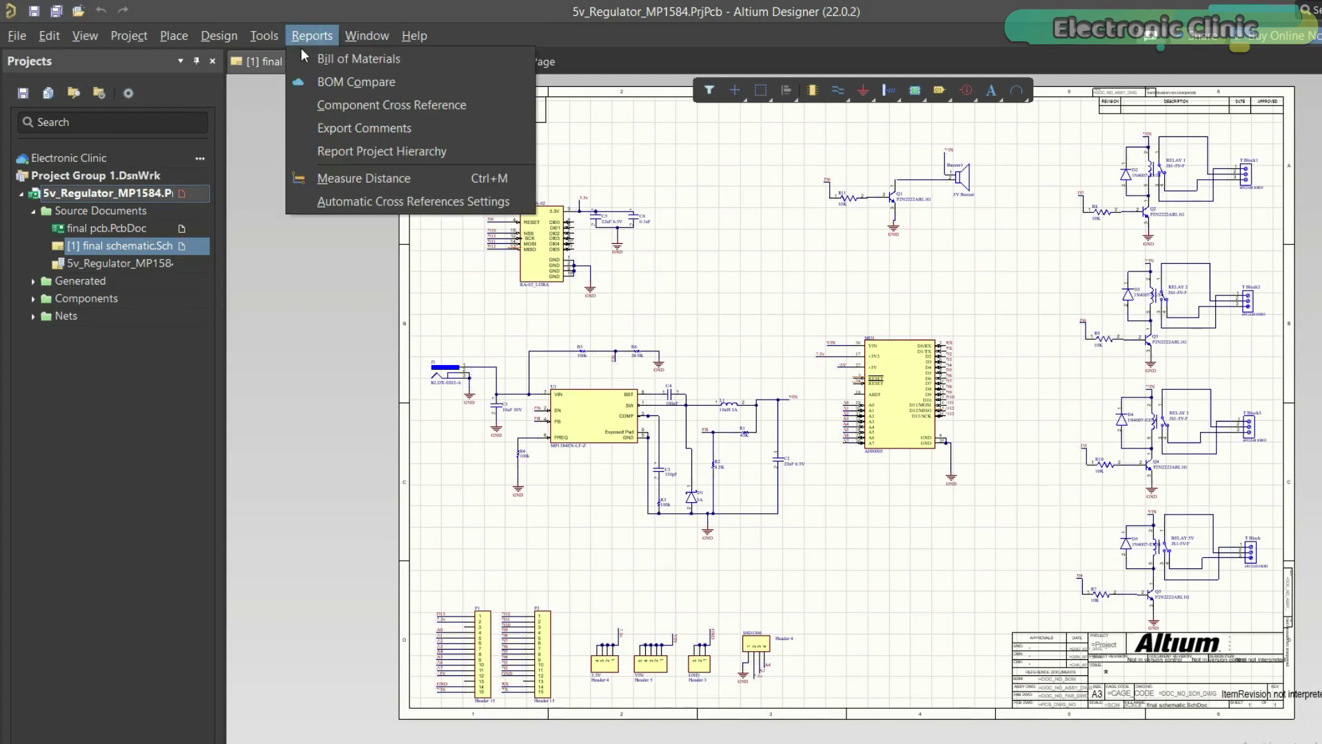
left_click(428, 56)
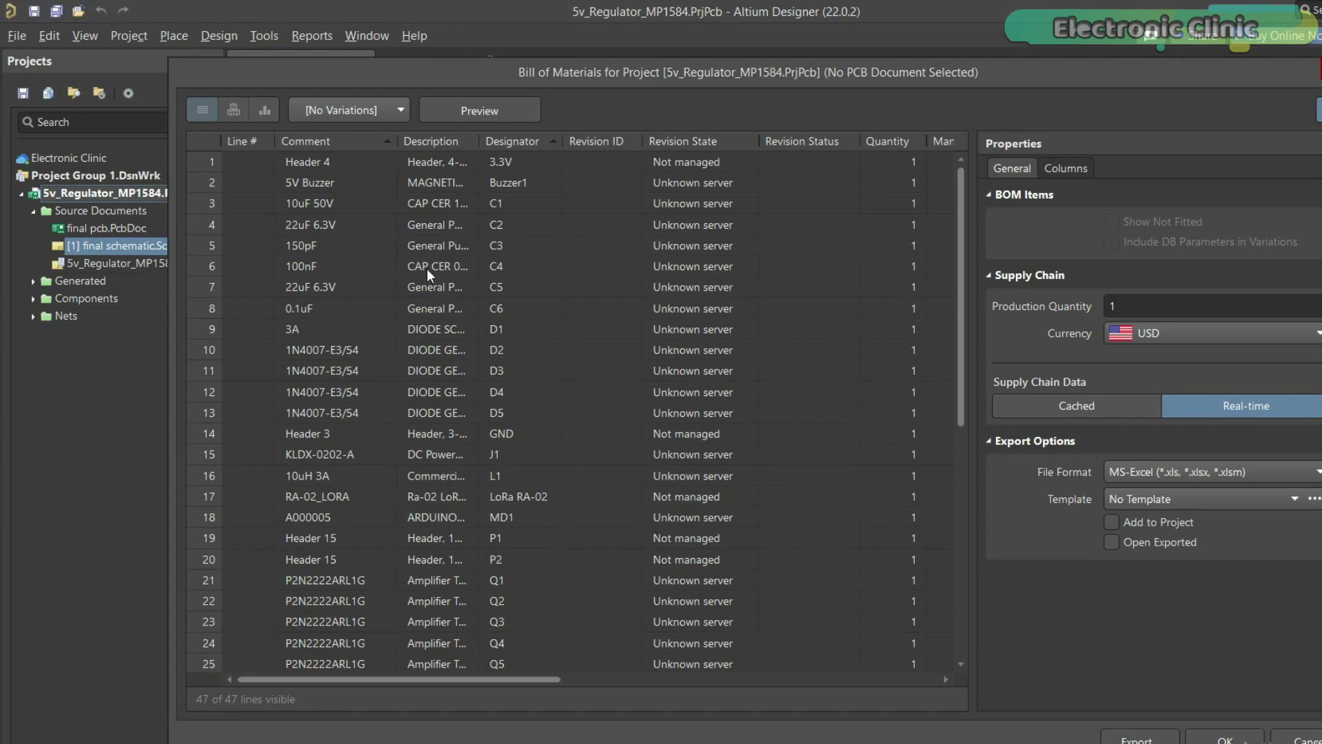
left_click(521, 105)
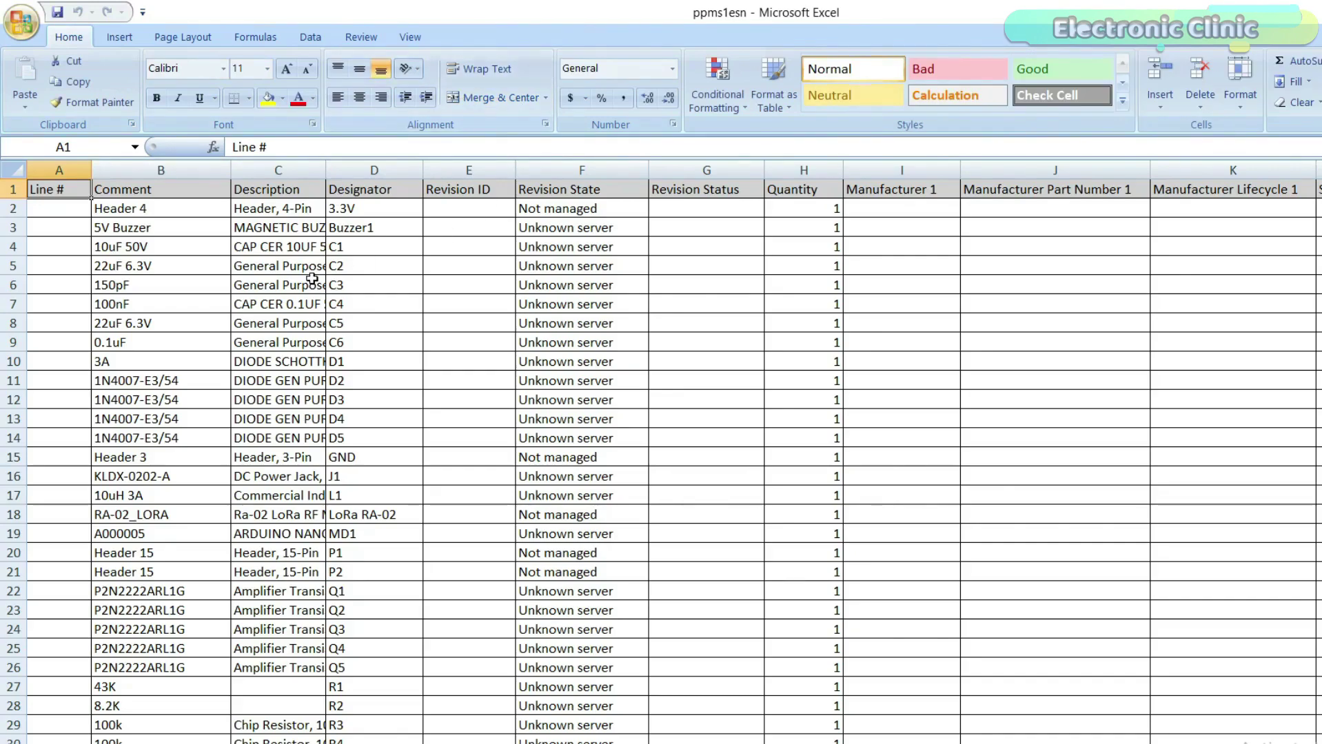
scroll(233, 340, "down", 3)
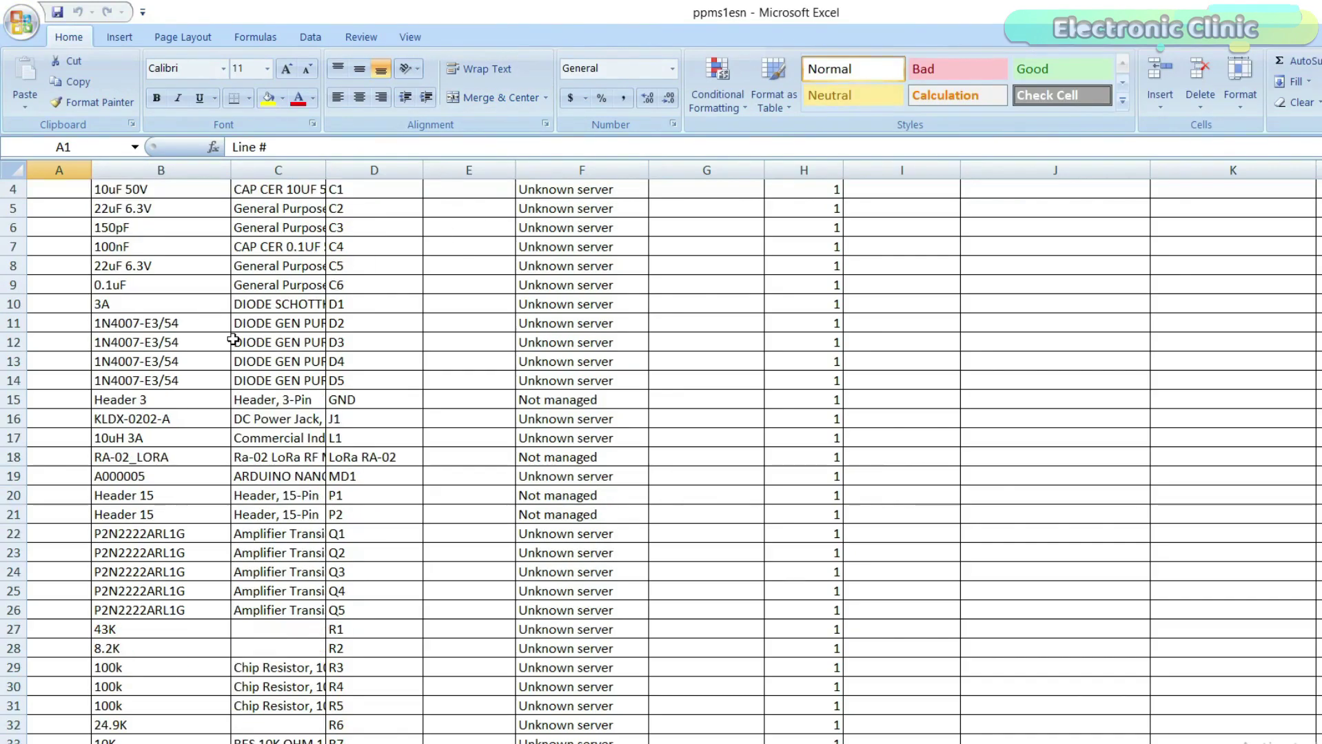
scroll(233, 339, "down", 5)
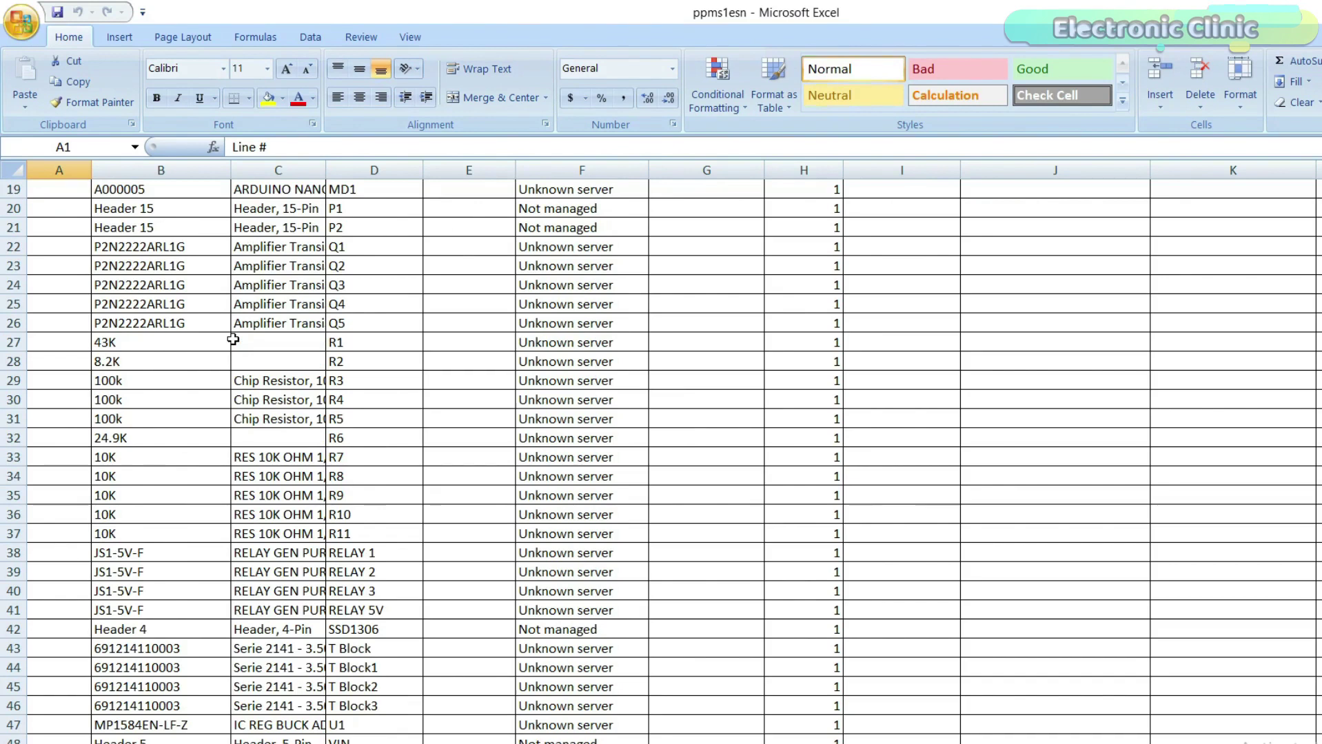
scroll(233, 340, "down", 1)
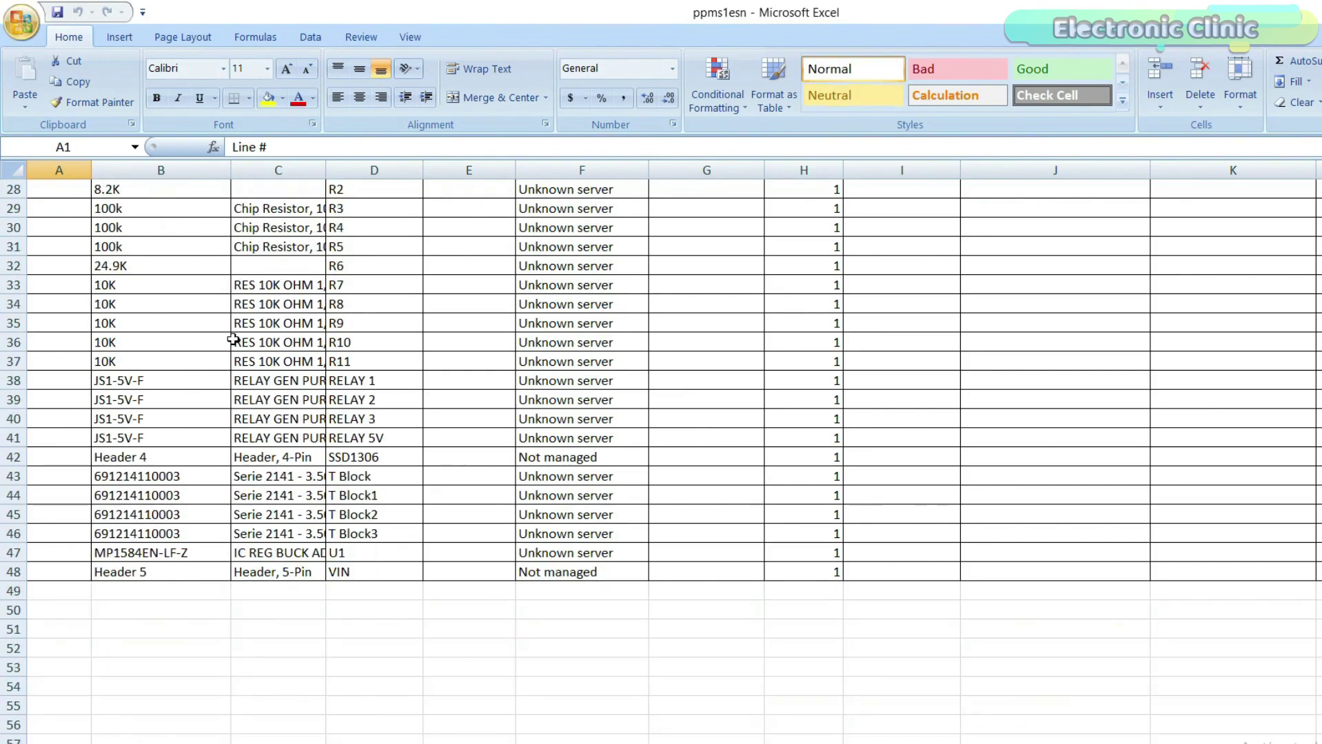
scroll(227, 480, "up", 5)
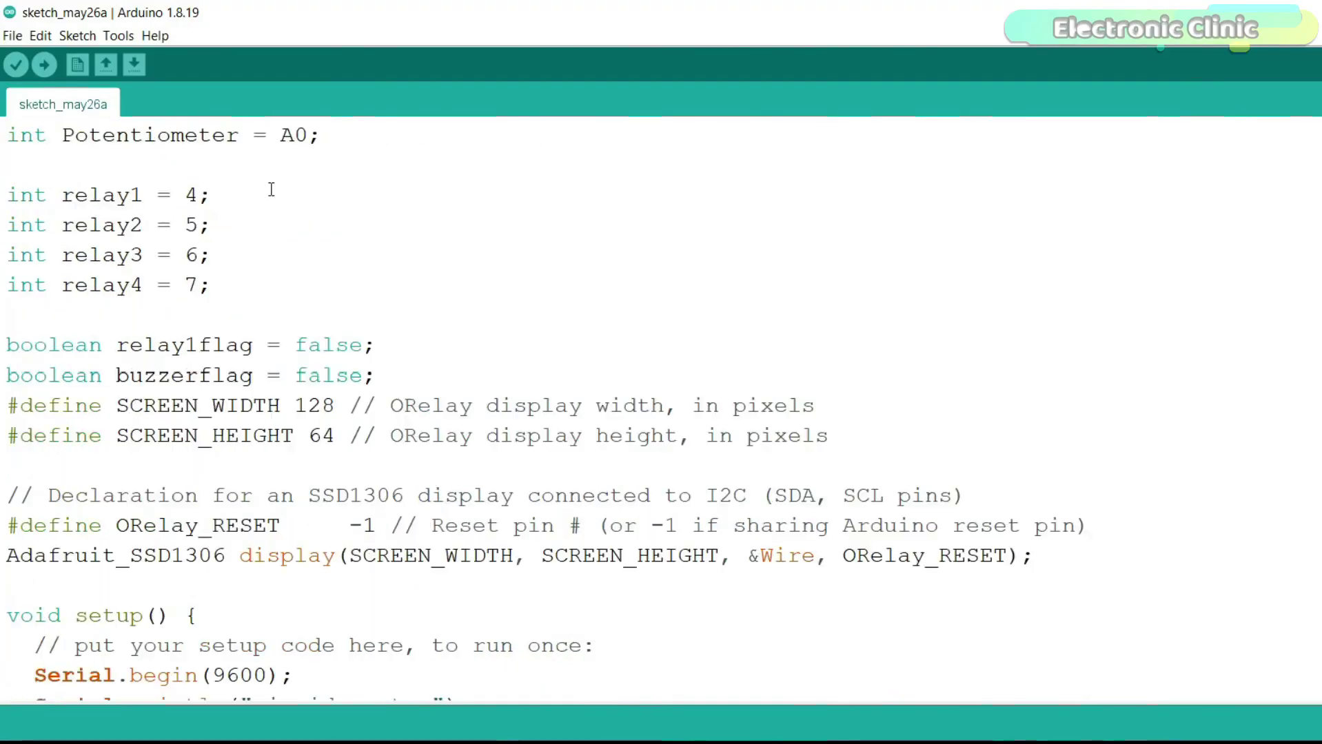
scroll(291, 246, "down", 3)
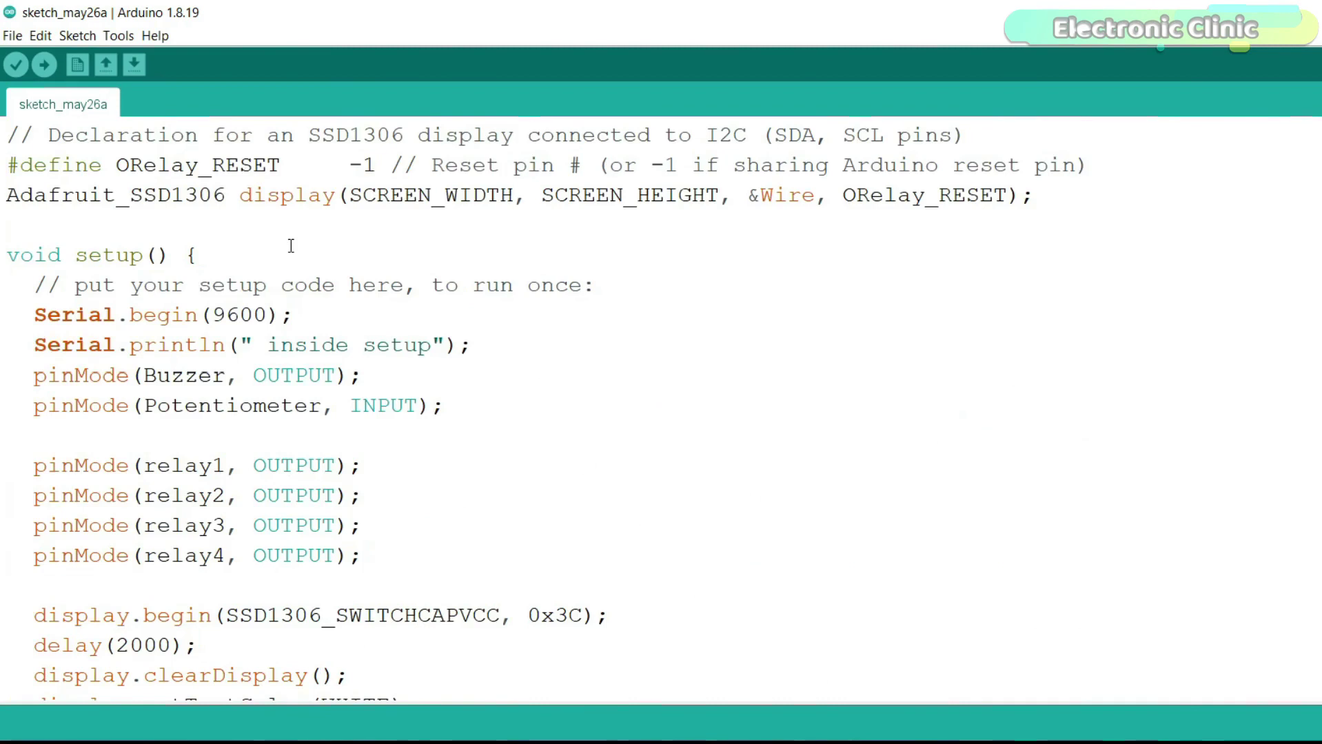
scroll(291, 246, "down", 6)
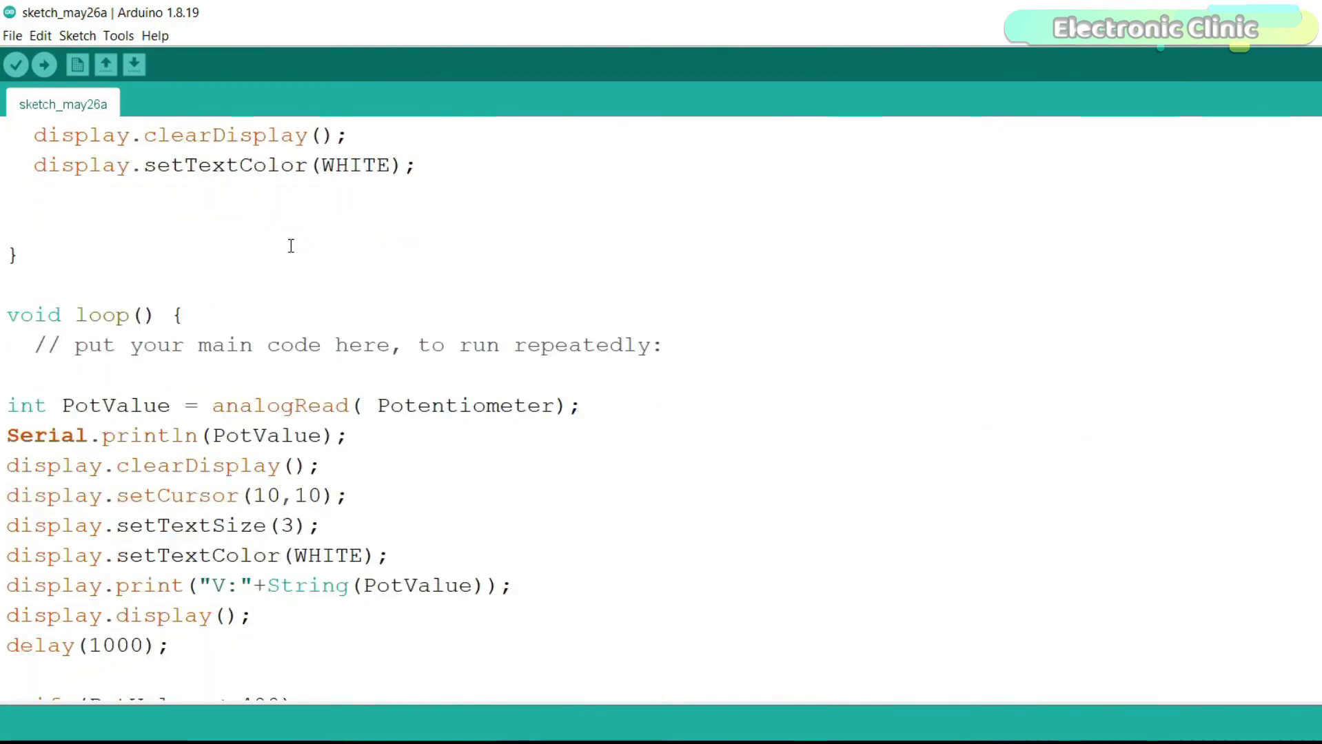
scroll(290, 246, "down", 6)
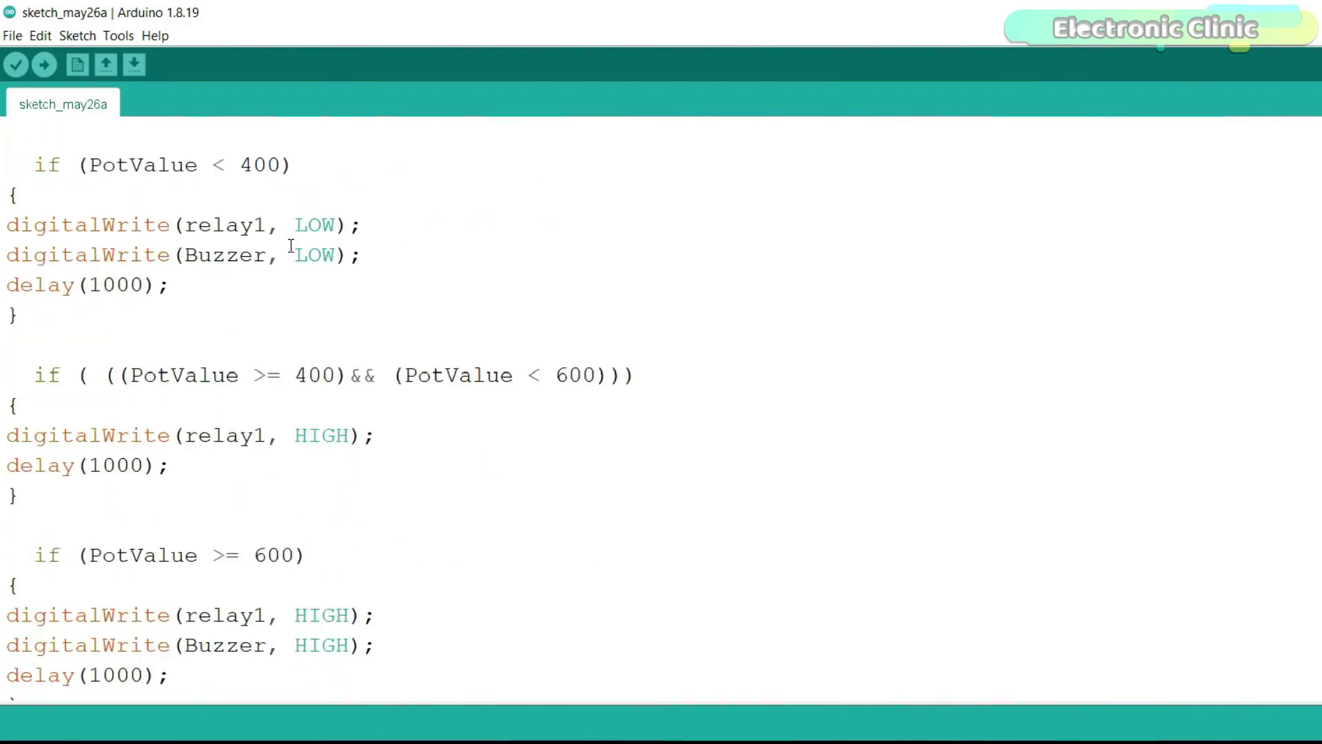
scroll(291, 246, "down", 1)
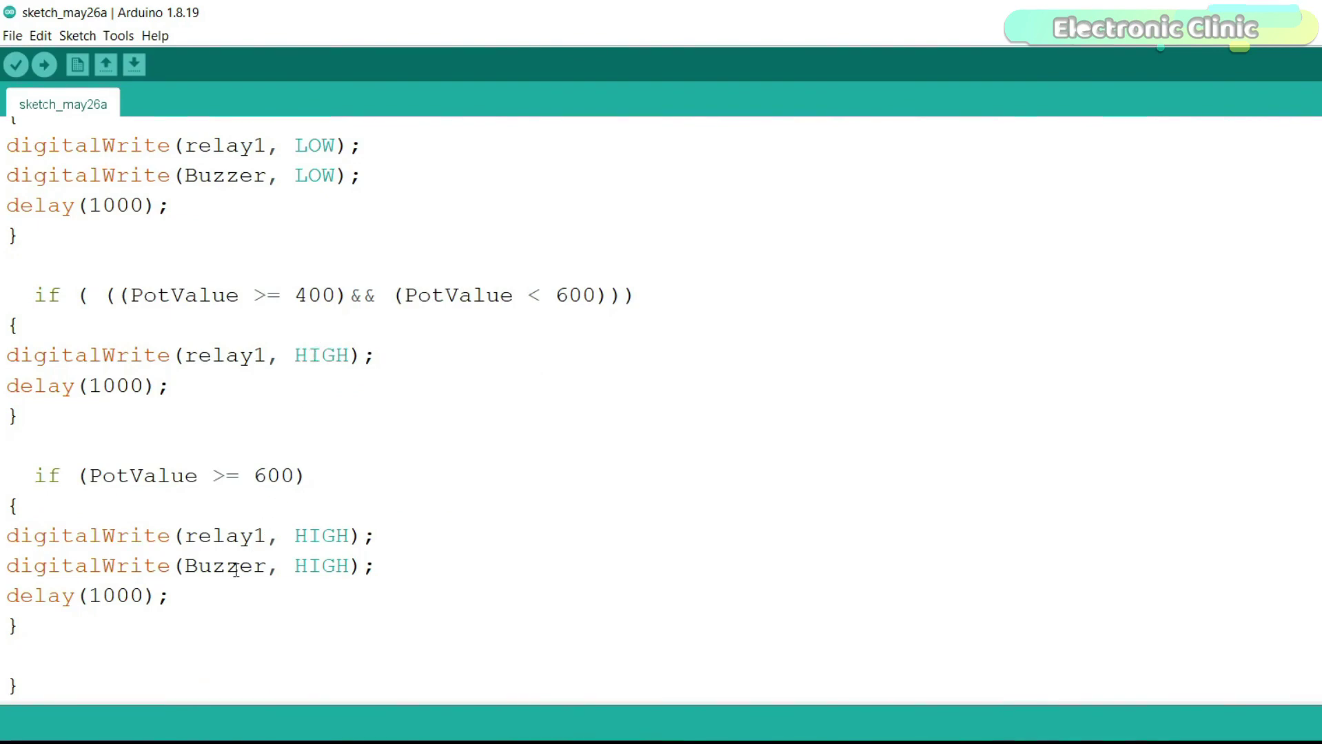